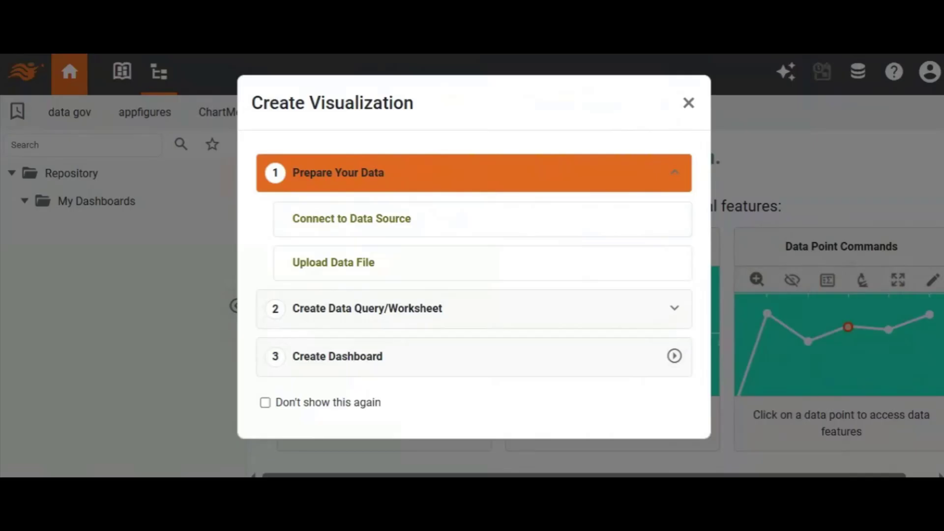
Start connecting a new data source of type Data.gov JSON.
left_click(423, 230)
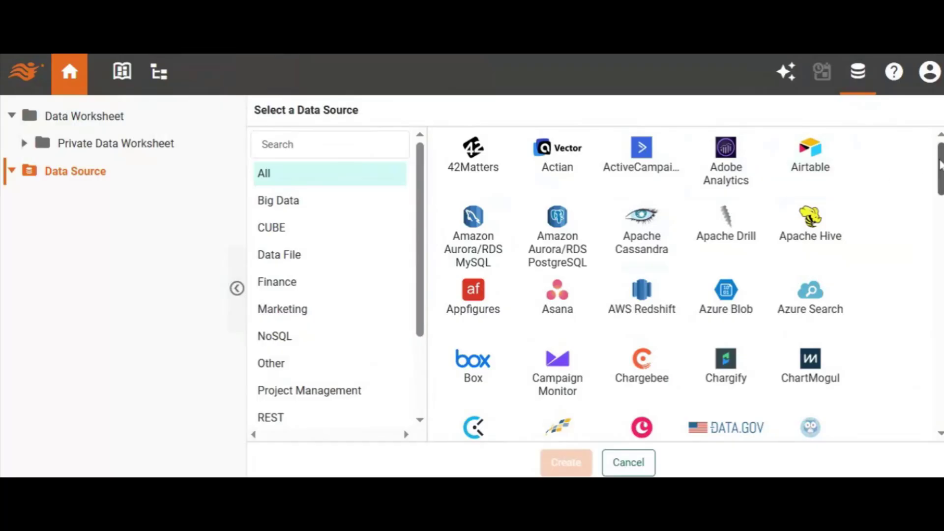
left_click_drag(939, 165, 939, 191)
left_click(716, 281)
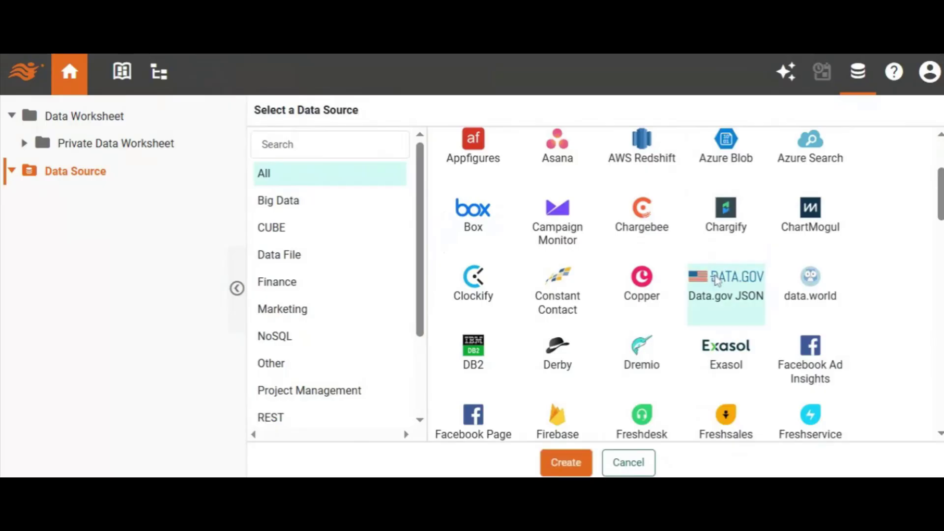
left_click(560, 466)
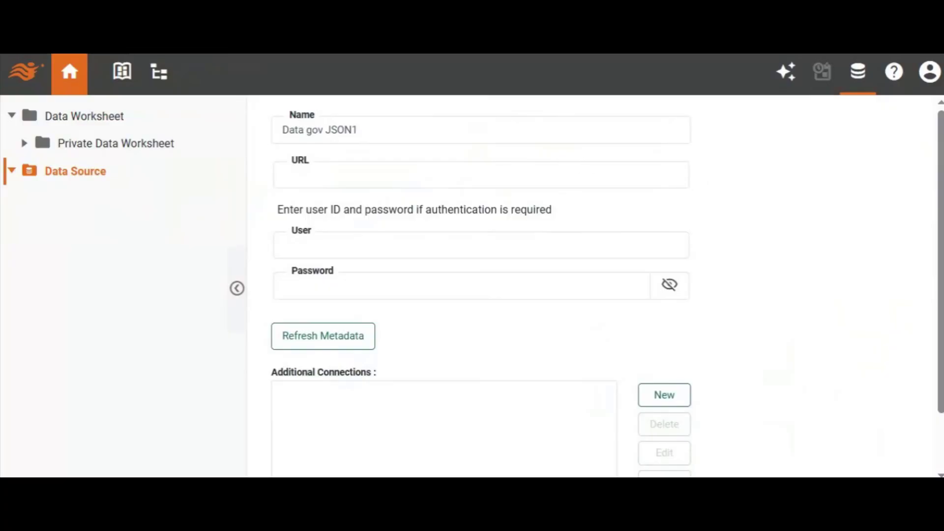
Paste the CDC dataset URL into the data source URL and remove the v3 segment from its path.
left_click(463, 176)
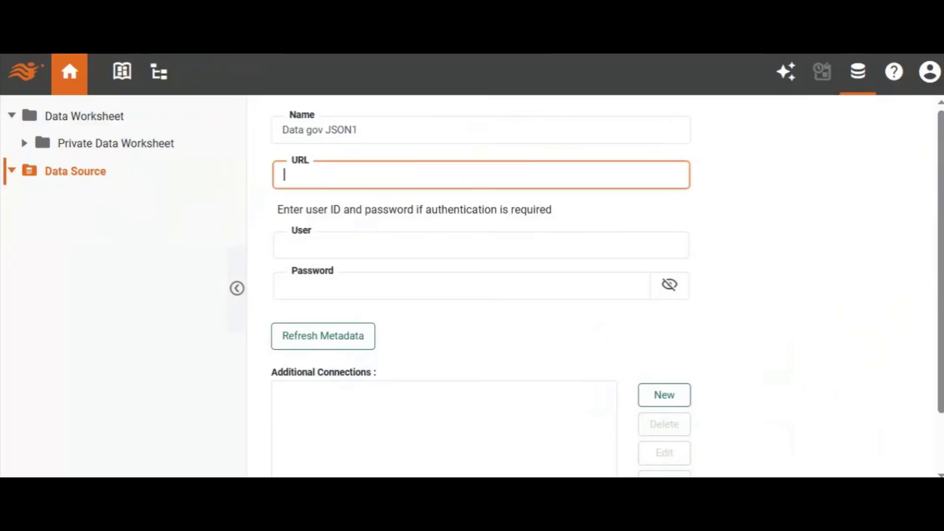
type("https://data.cdc.gov/api/v3/views/9j2v-jamp/query.json")
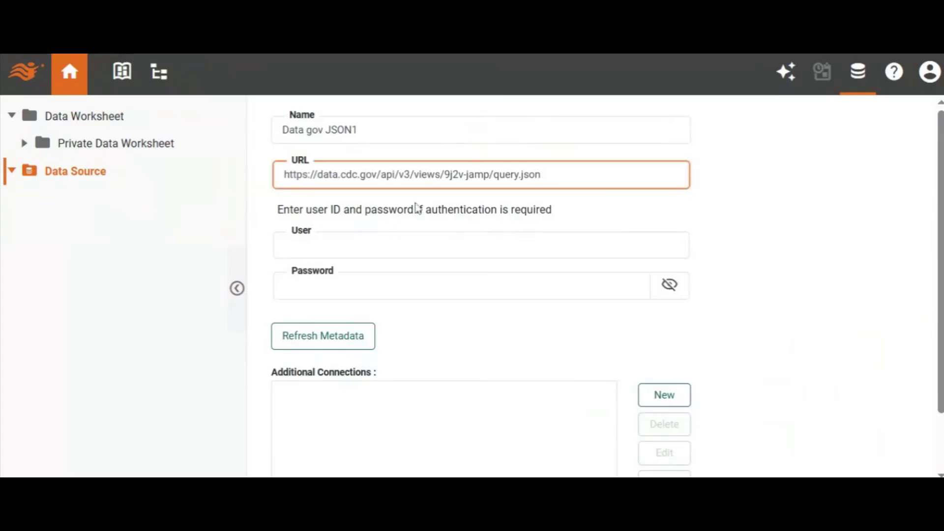
left_click(414, 175)
key("BackSpace")
key("BackSpace")
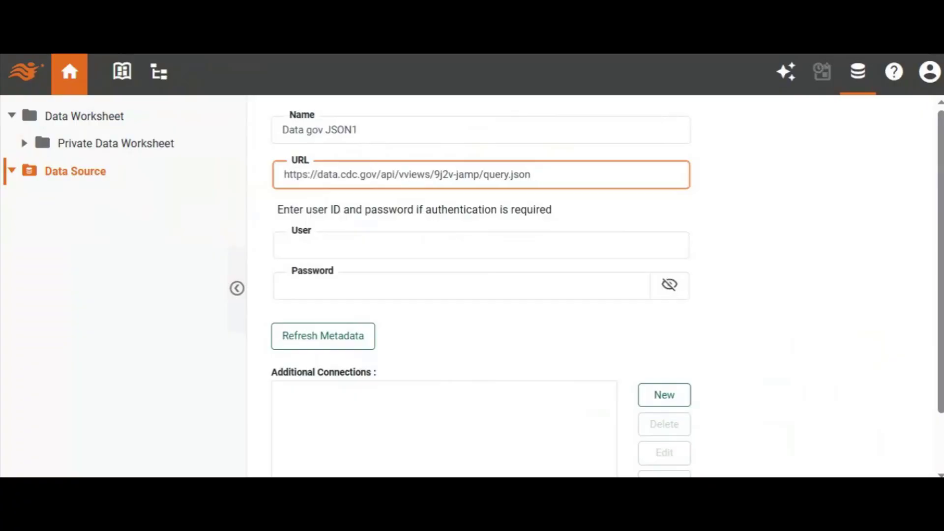
key("BackSpace")
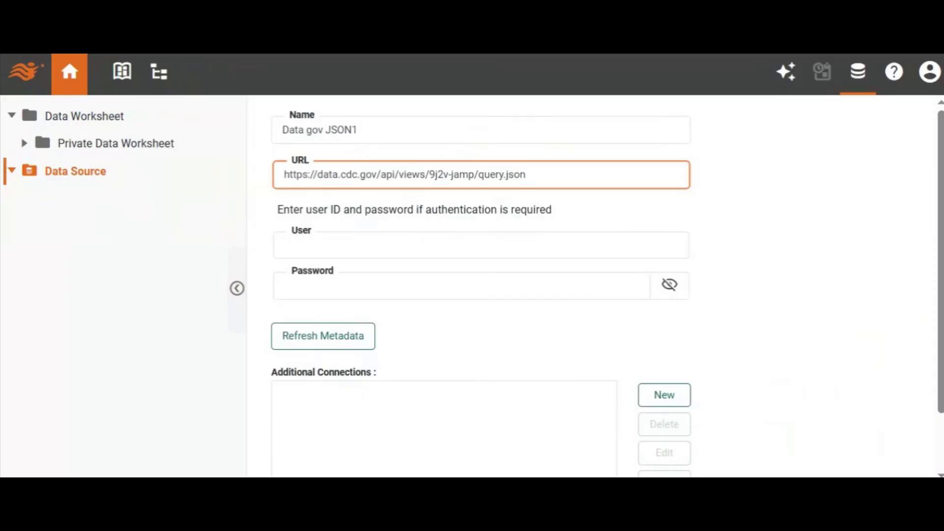
Change the URL ending to rows.json?acessType=DOWNLOAD and save the Data gov JSON1 data source.
left_click(503, 175)
key("BackSpace")
key("BackSpace")
key("BackSpace")
key("BackSpace")
key("BackSpace")
type("rows")
left_click(534, 183)
type("?acessTy")
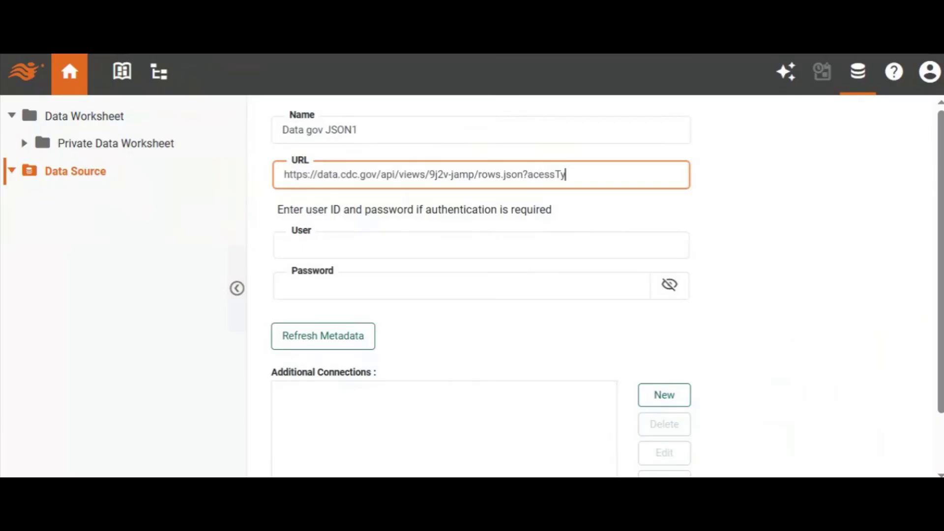
type("pe=DOWNLOAD")
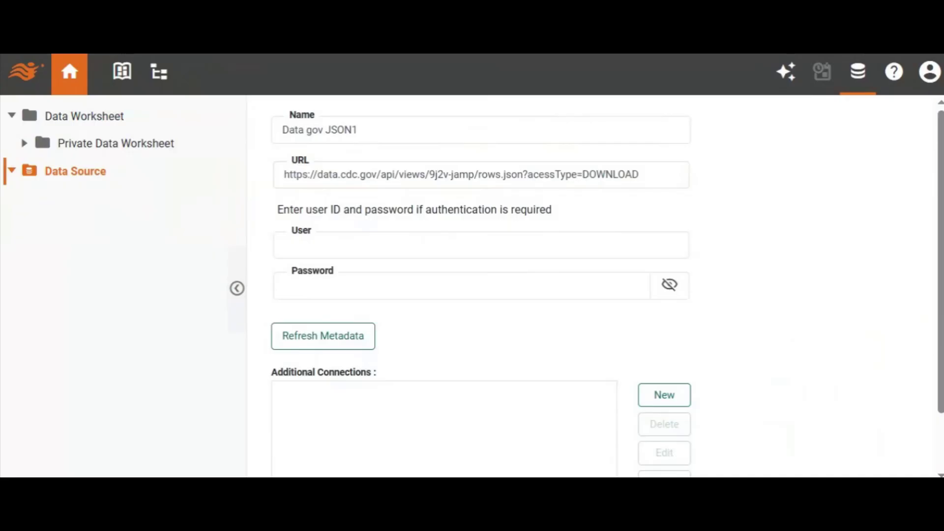
scroll(431, 423, "down", 2)
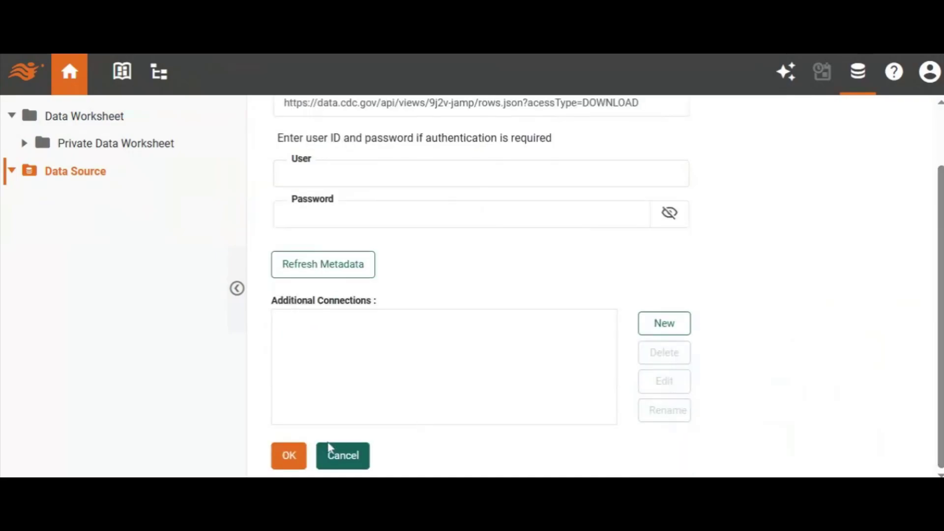
left_click(300, 459)
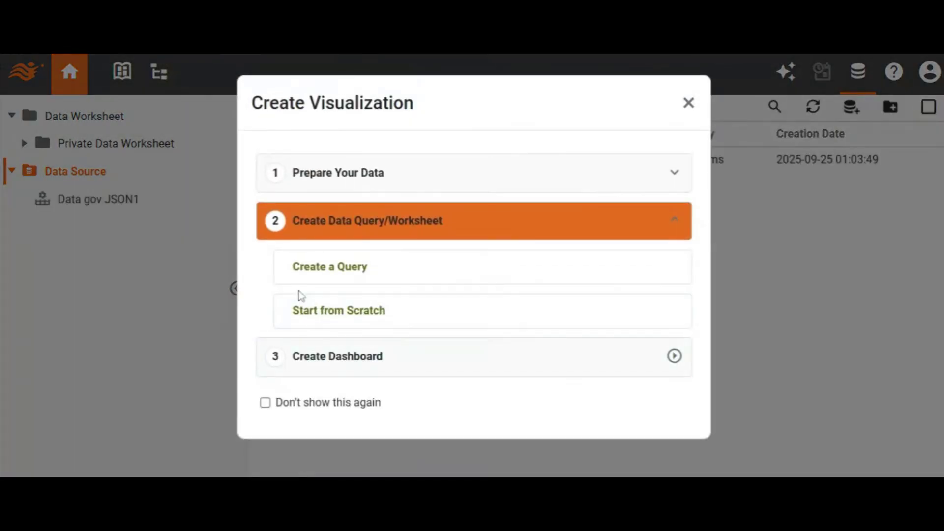
Start a new worksheet query on Data gov JSON1 and paste the dataset URL as its URL suffix.
left_click(332, 276)
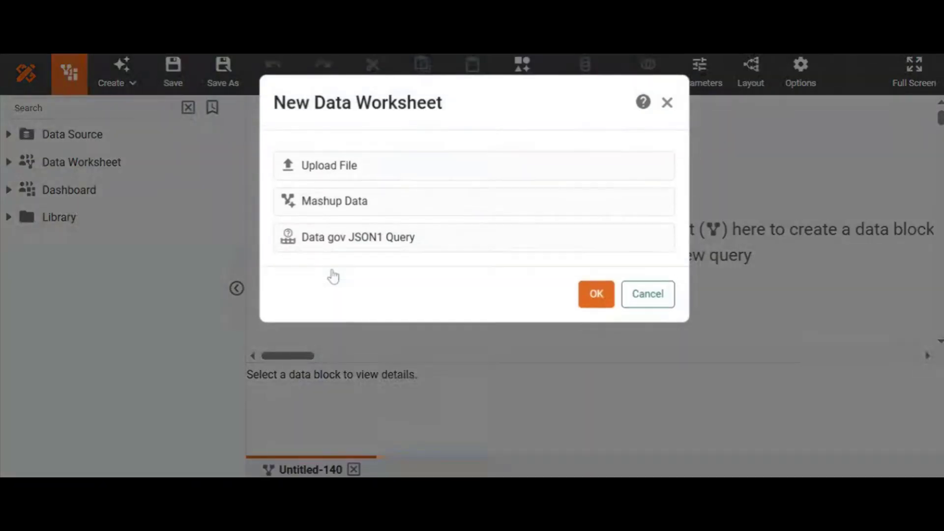
double_click(383, 254)
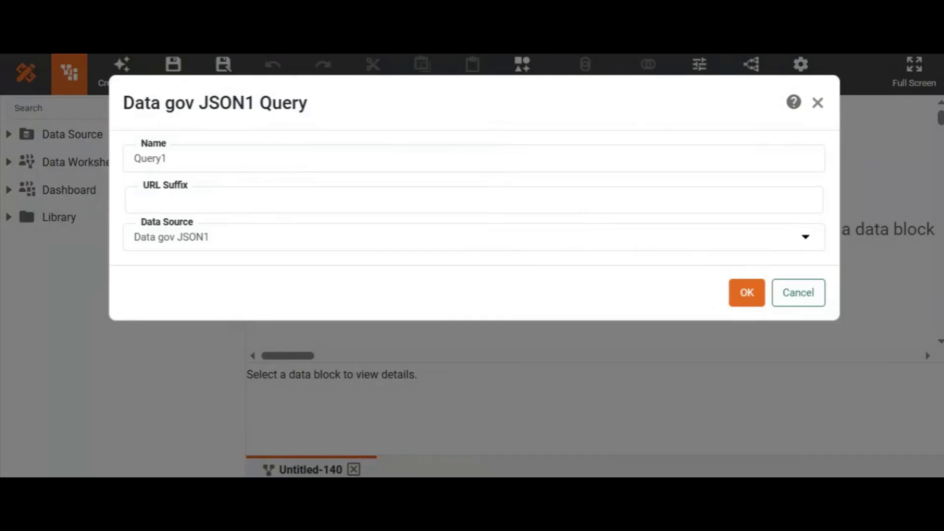
left_click(135, 200)
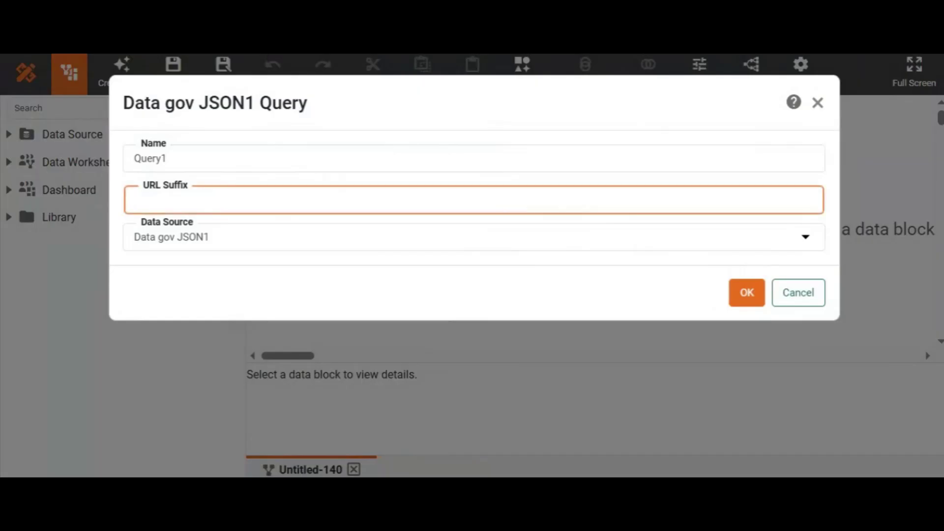
type("https://data.cdc.gov/api/v3/views/9j2v-jamp/query.json")
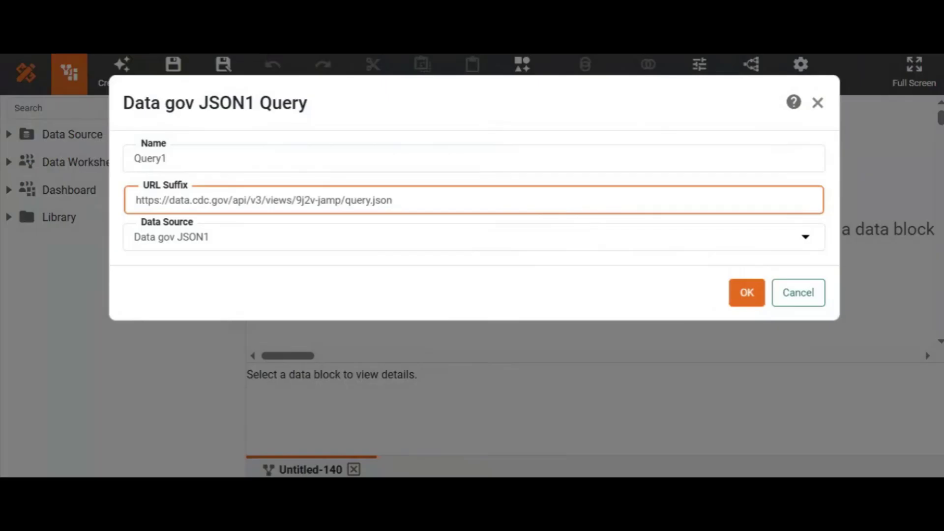
key("BackSpace")
key("BackSpace")
key("BackSpace")
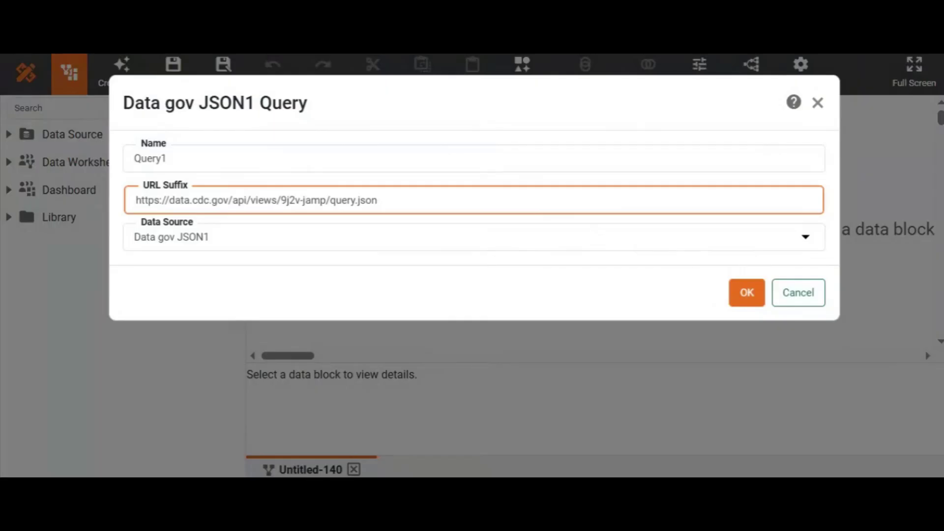
left_click(351, 201)
key("Delete")
key("BackSpace")
key("BackSpace")
key("BackSpace")
key("BackSpace")
type("rows")
key("End")
type("?")
type("ces")
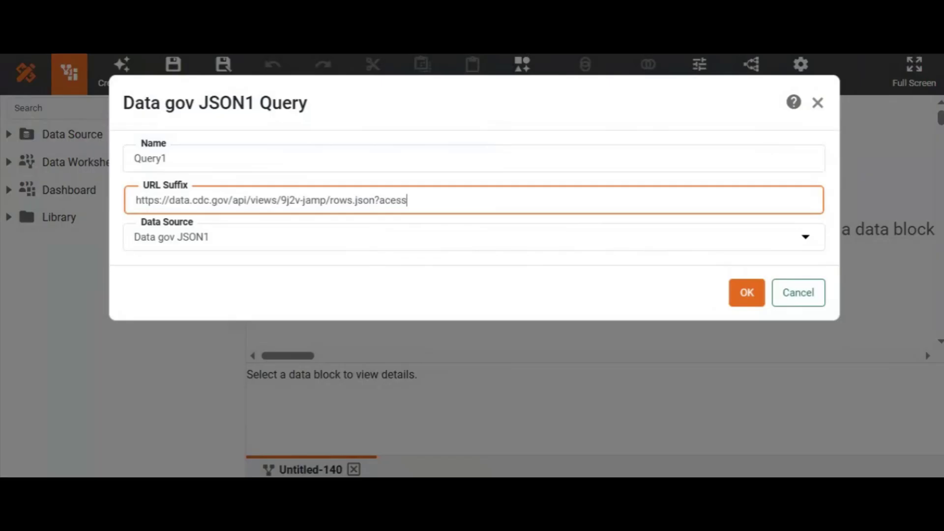
type("sType=DOWNLOAD")
left_click(735, 295)
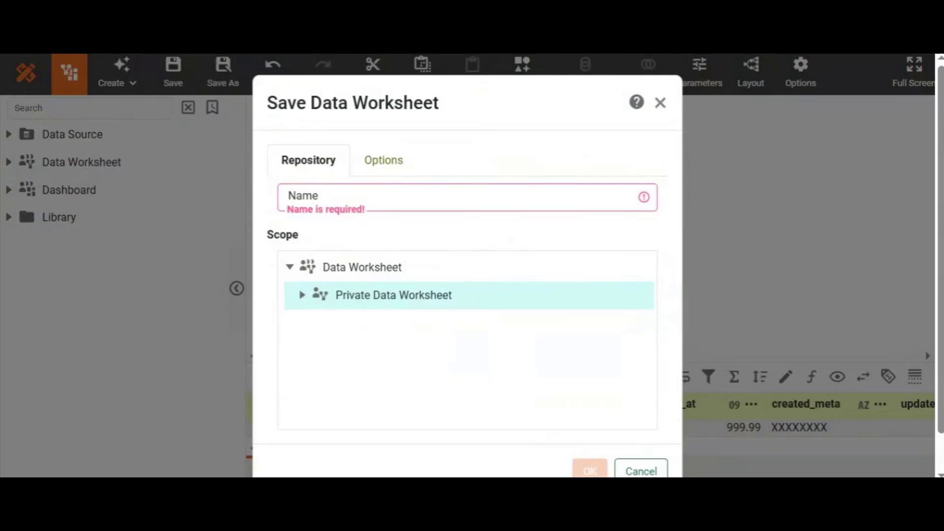
Save the data worksheet as data gov in Private Data Worksheet.
type("data gov")
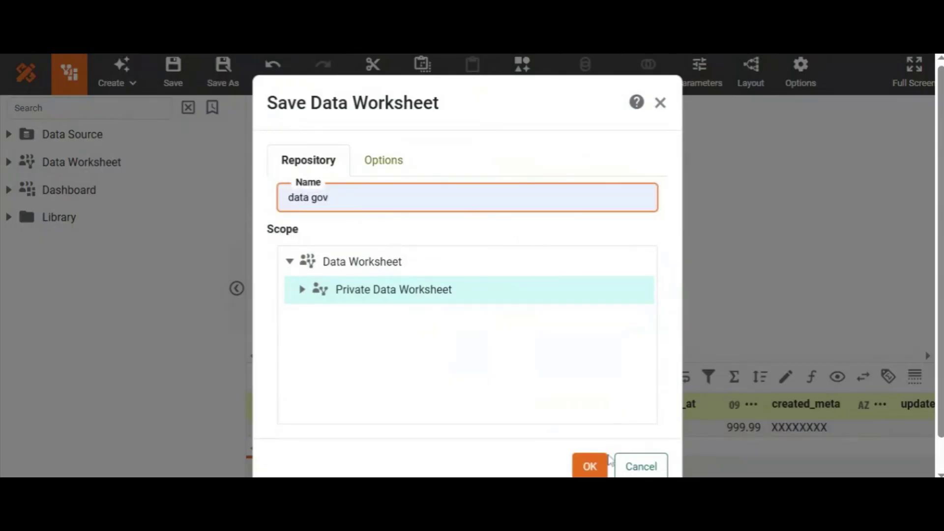
left_click(594, 466)
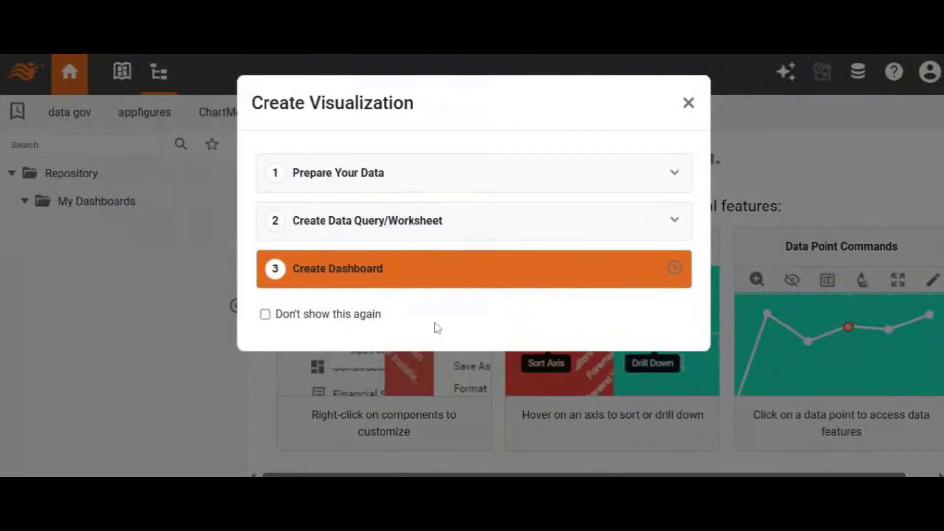
Create a new dashboard from the worksheet and save it as data gov.
left_click(383, 280)
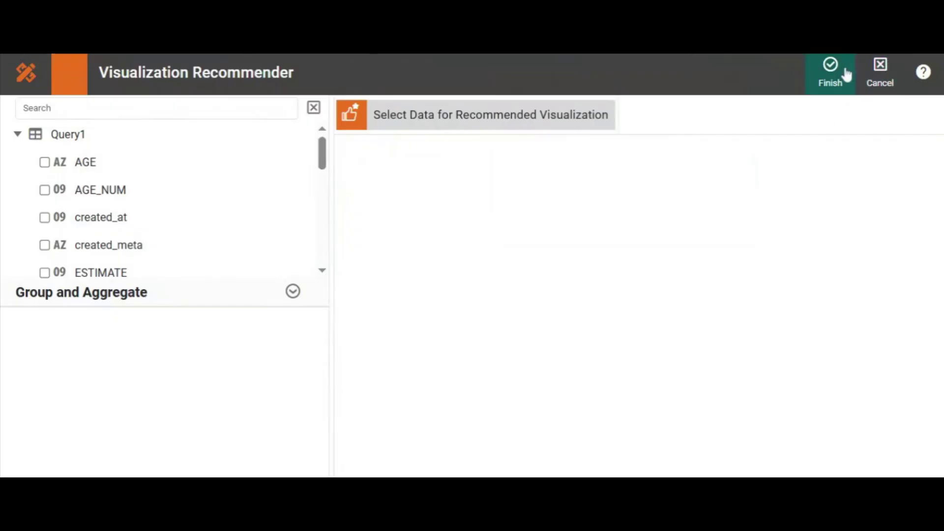
left_click(826, 78)
left_click(864, 79)
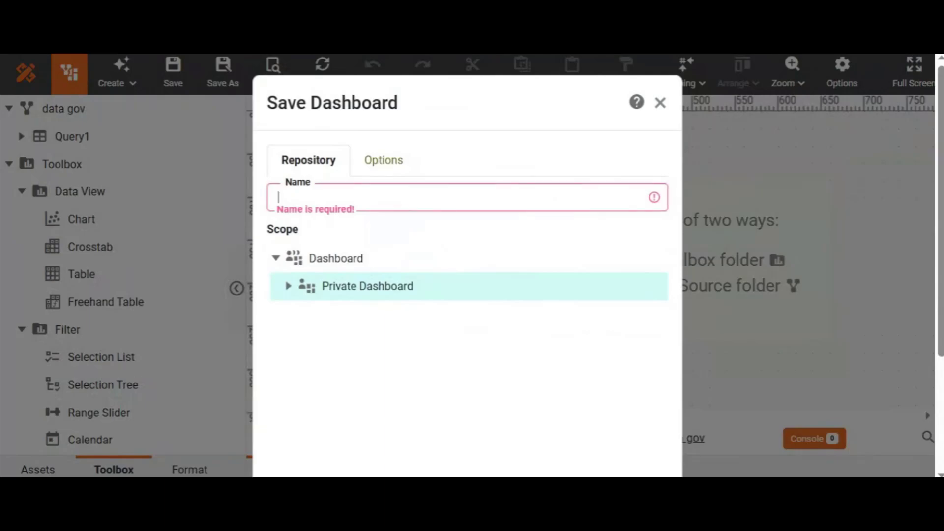
type("data gov")
scroll(863, 269, "down", 3)
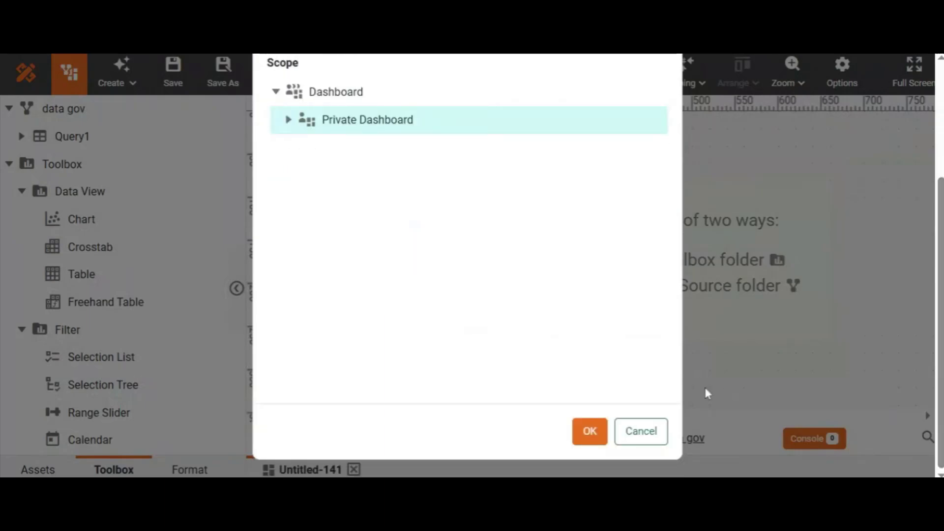
left_click(595, 432)
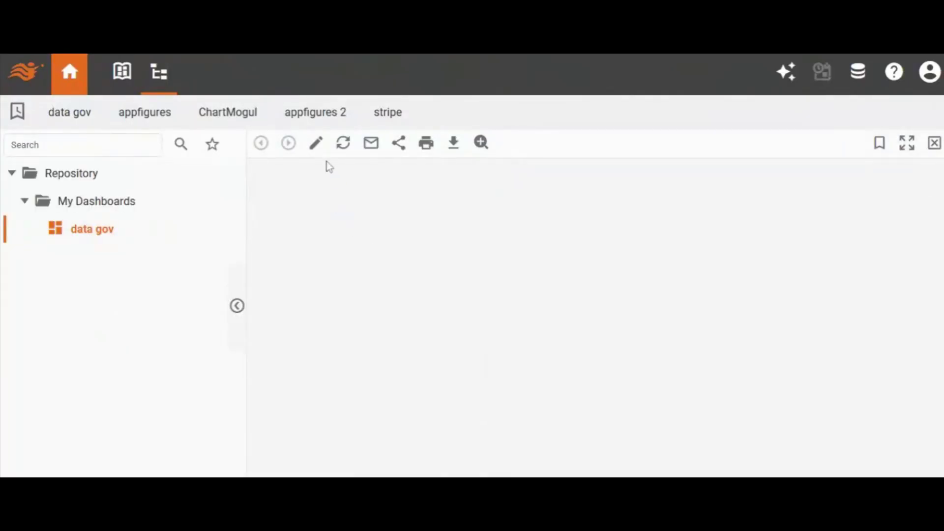
Open the dashboard for editing, add a Chart component, and shrink it slightly.
left_click(316, 146)
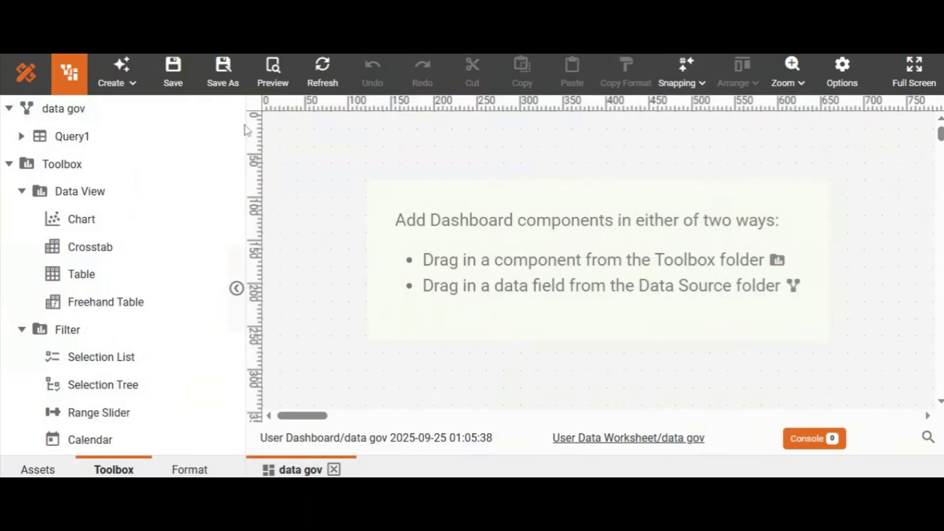
left_click_drag(81, 218, 438, 218)
left_click(447, 173)
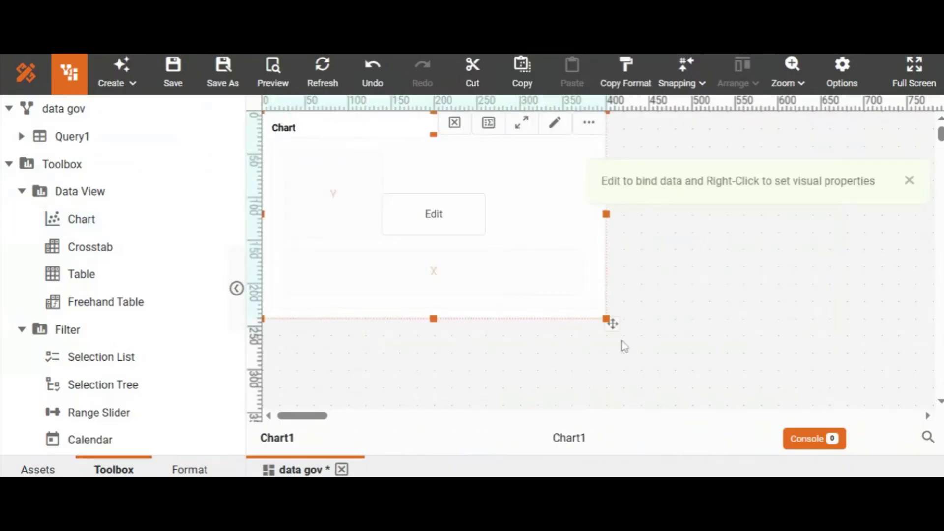
left_click(607, 319)
left_click_drag(611, 322, 558, 301)
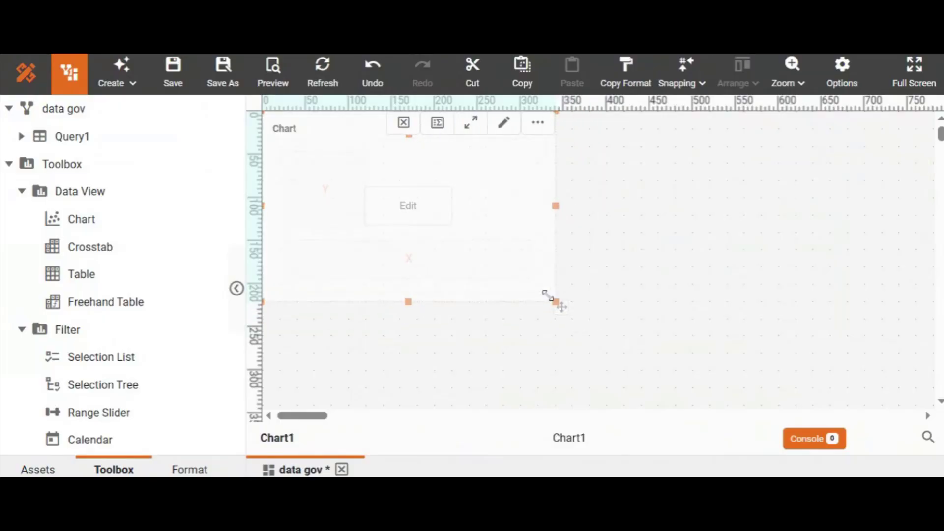
Open the chart in the full editor and place ESTIMATE on the Y axis.
left_click(429, 206)
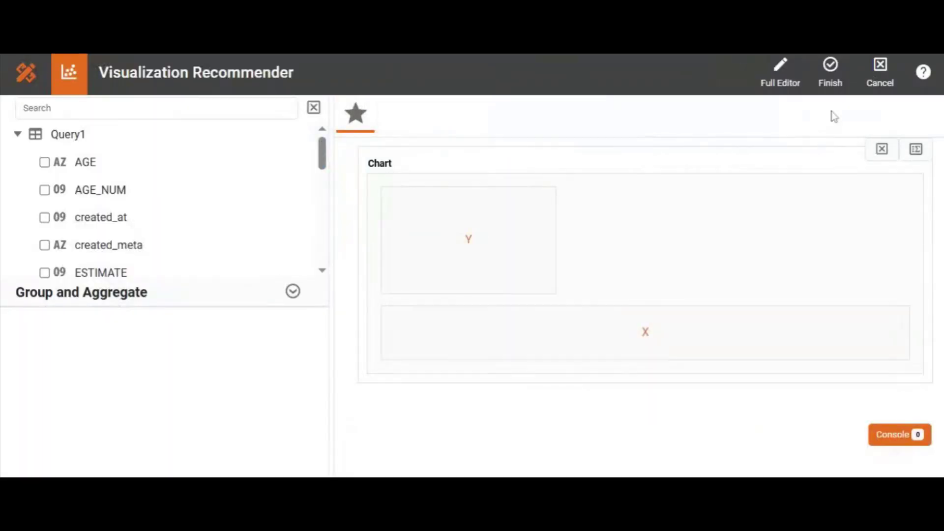
left_click(768, 67)
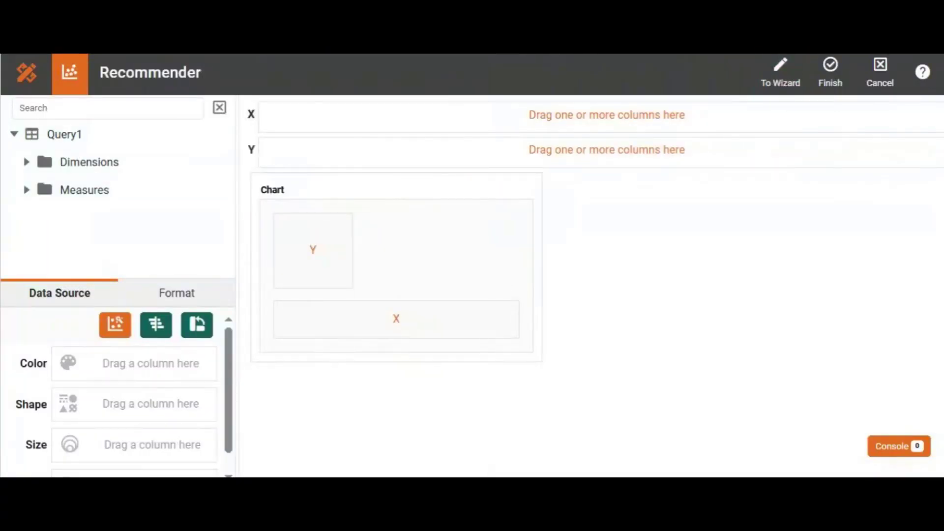
type("est")
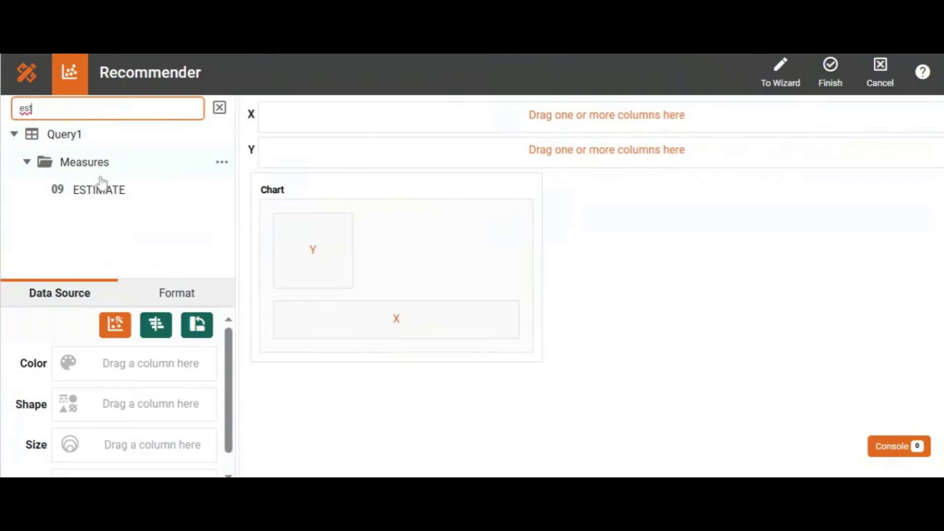
mouse_move(109, 189)
left_mouse_down()
mouse_move(236, 183)
mouse_move(295, 166)
mouse_move(263, 155)
left_mouse_up()
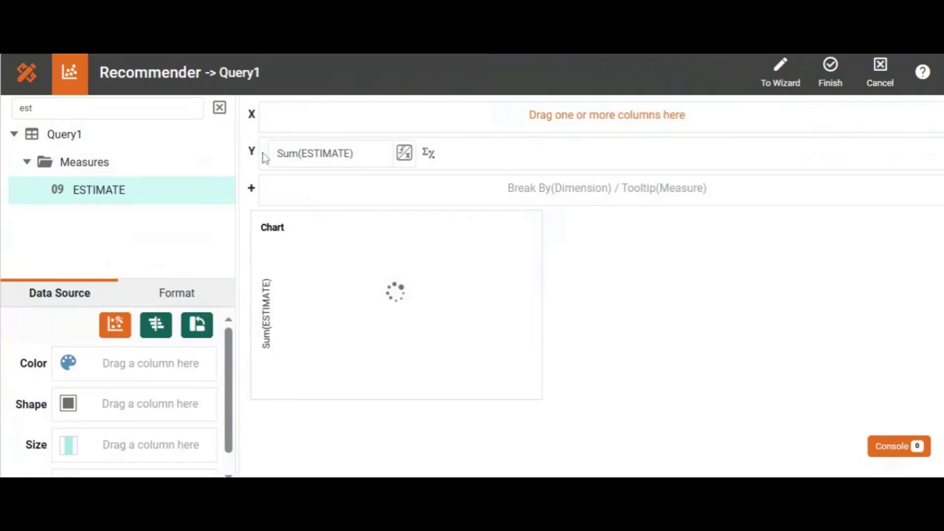
Search the fields for YEAR and place it on the chart's X axis.
left_click(219, 108)
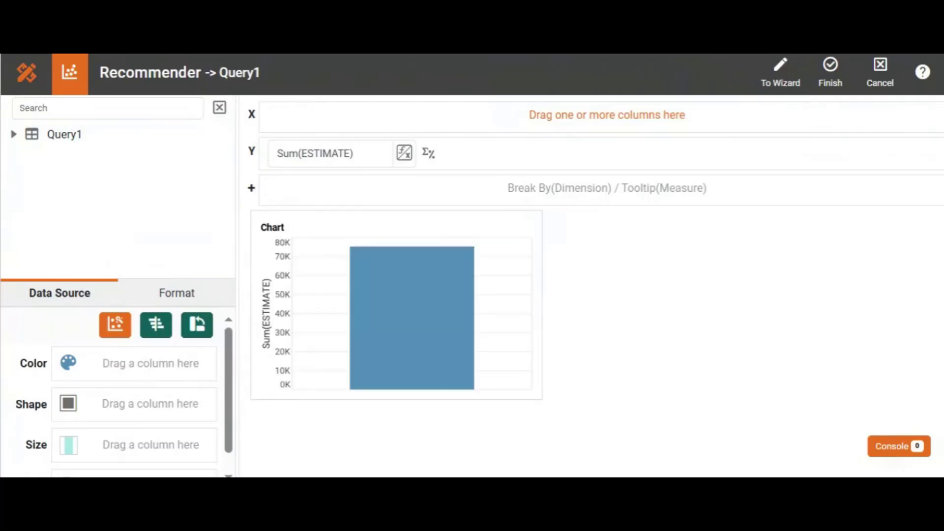
left_click(107, 108)
type("yea")
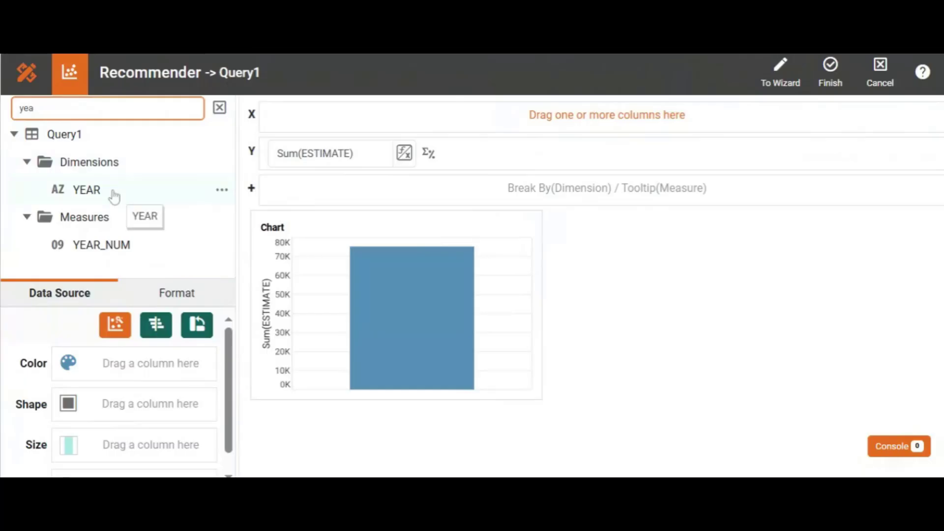
left_click_drag(114, 196, 267, 125)
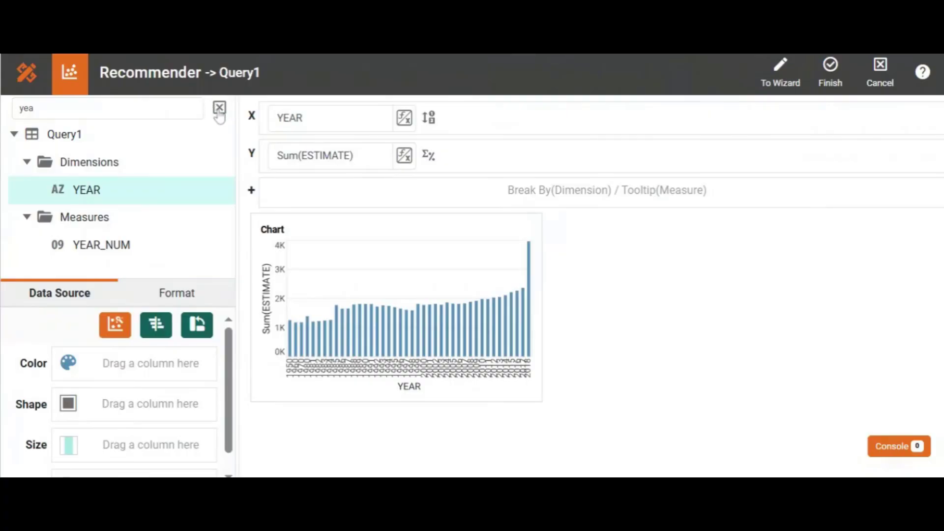
left_click(219, 108)
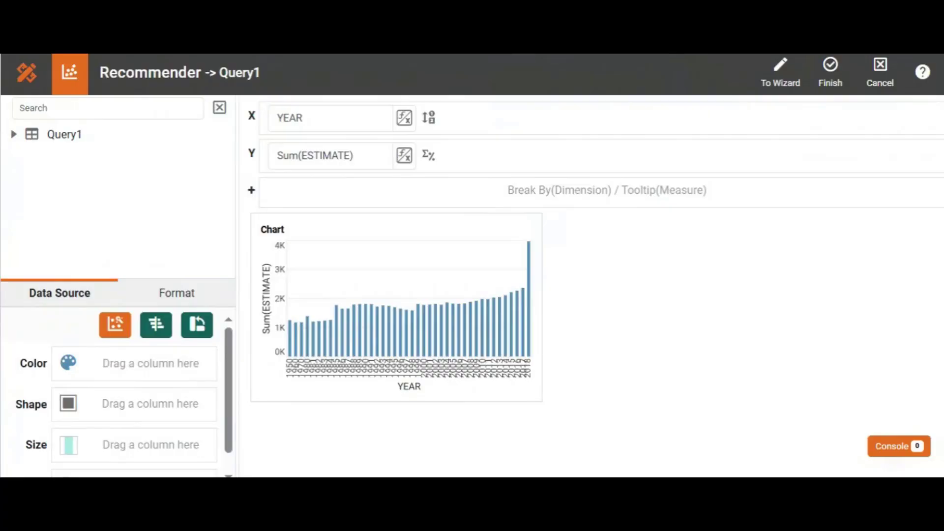
Change the chart type to Line and finish editing the chart.
left_click(115, 325)
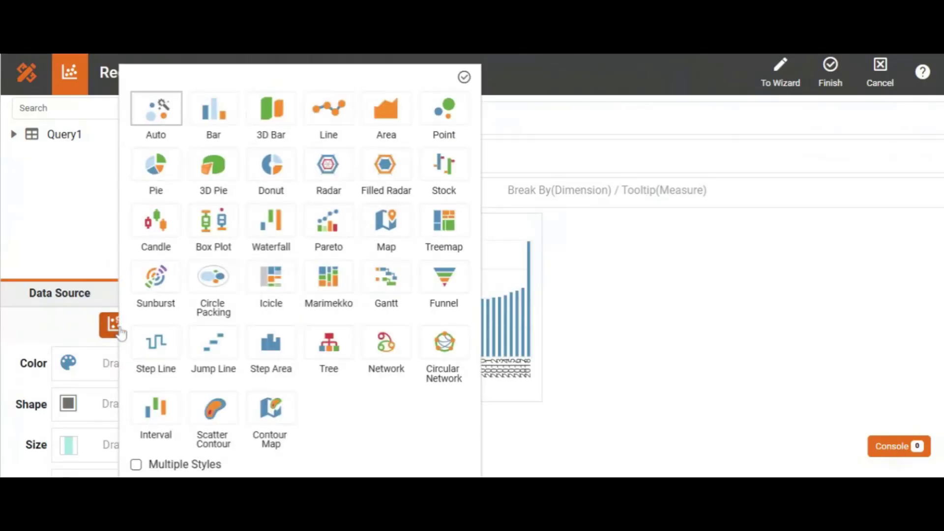
left_click(326, 113)
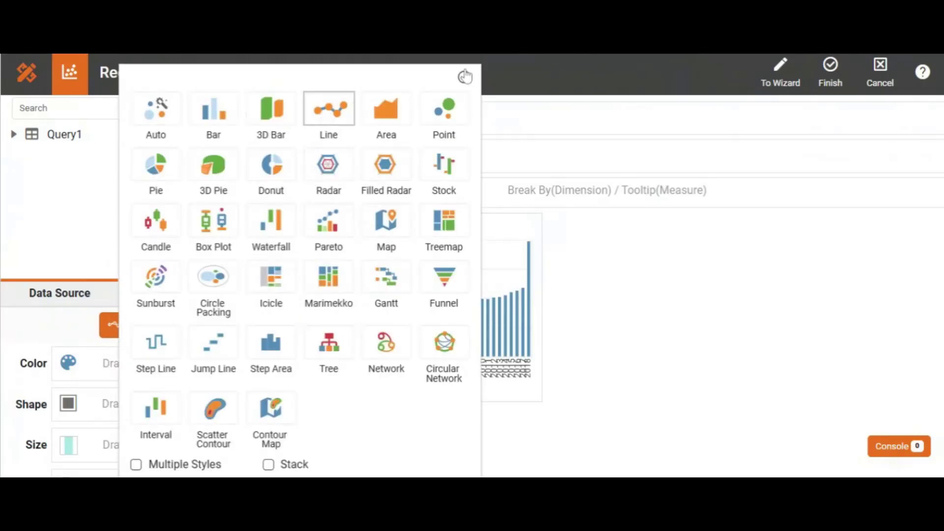
left_click(464, 79)
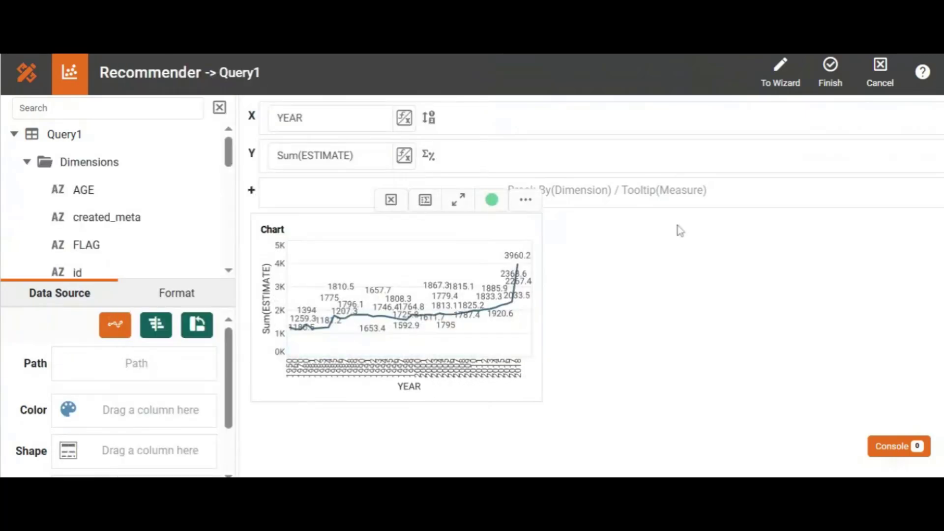
left_click(830, 71)
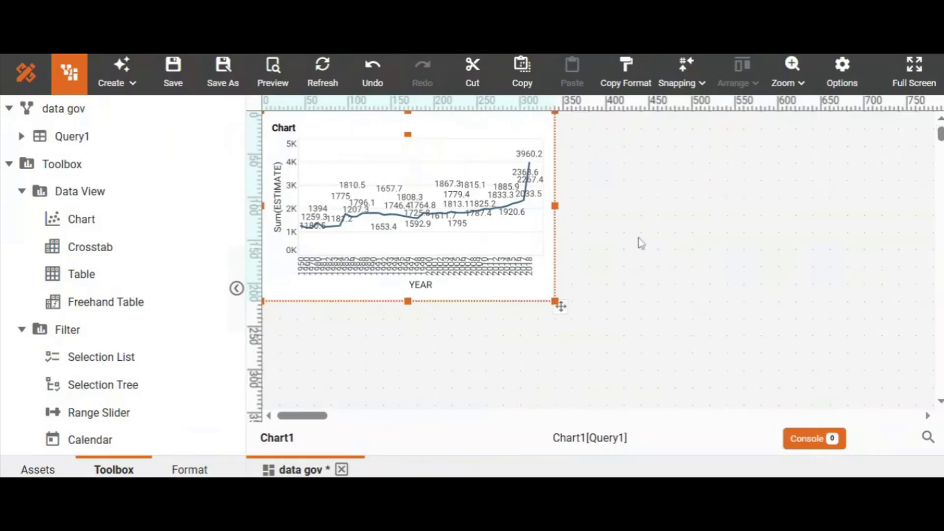
Rotate the YEAR axis labels diagonally through the axis properties.
left_click(456, 268)
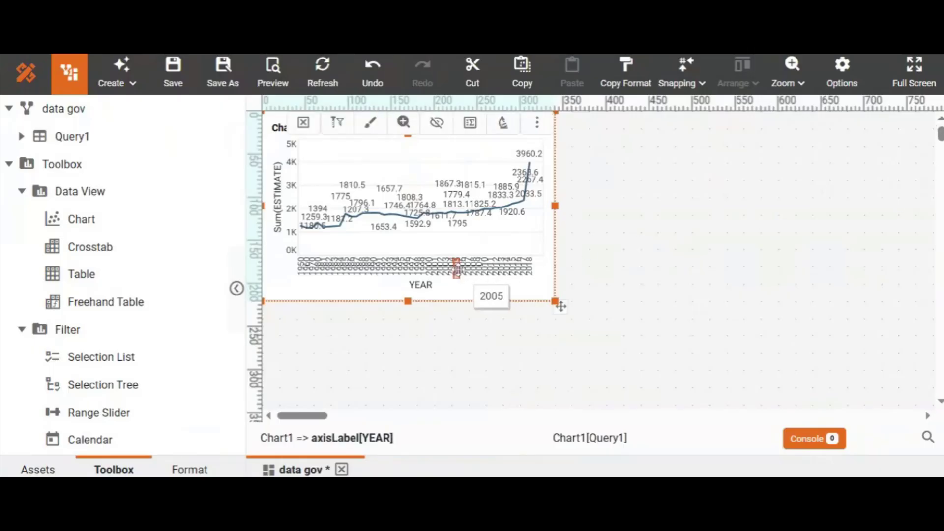
right_click(459, 272)
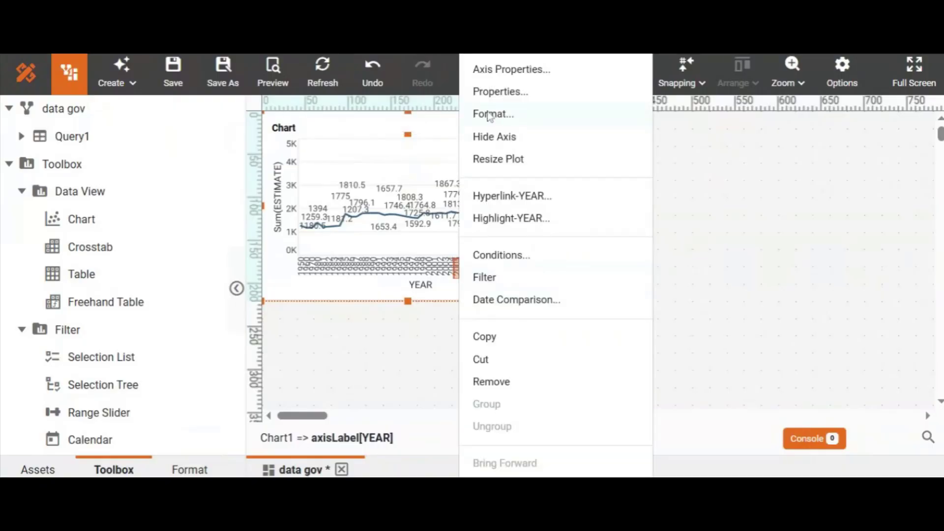
left_click(486, 74)
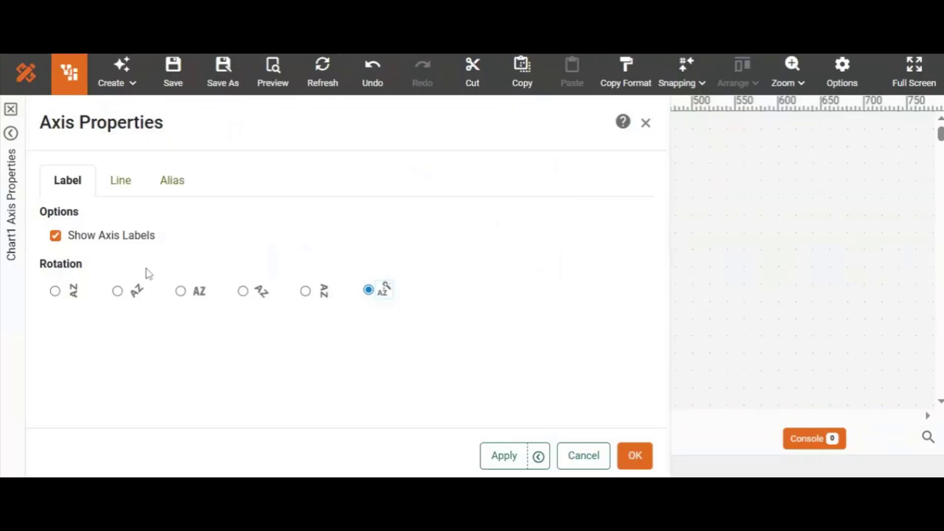
left_click(118, 292)
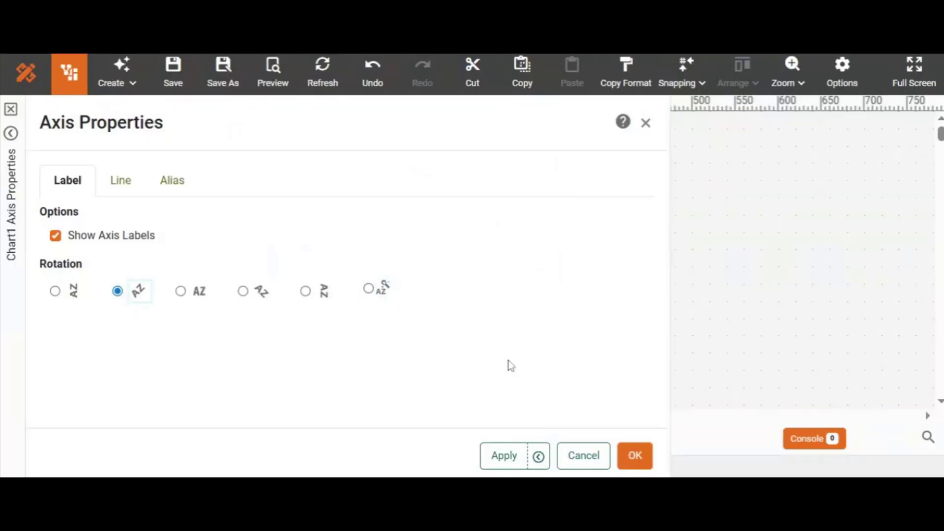
left_click(634, 455)
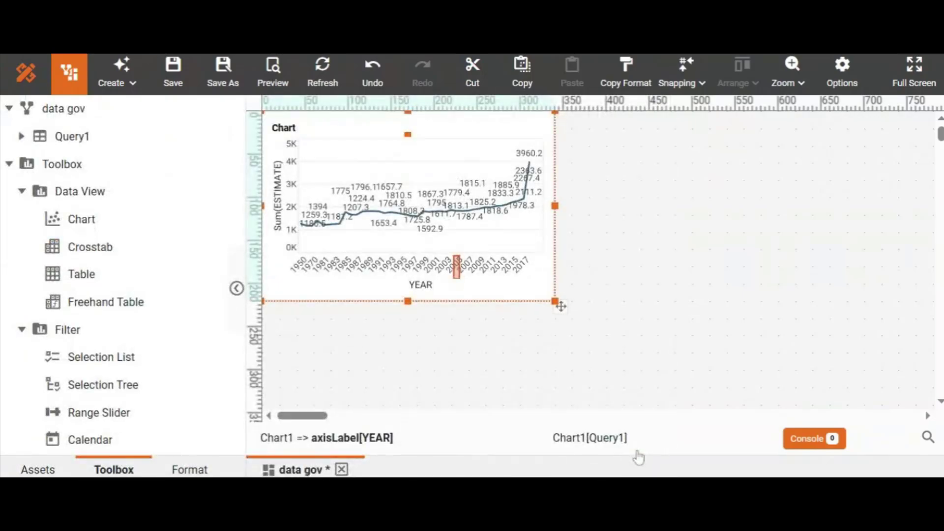
left_click(693, 190)
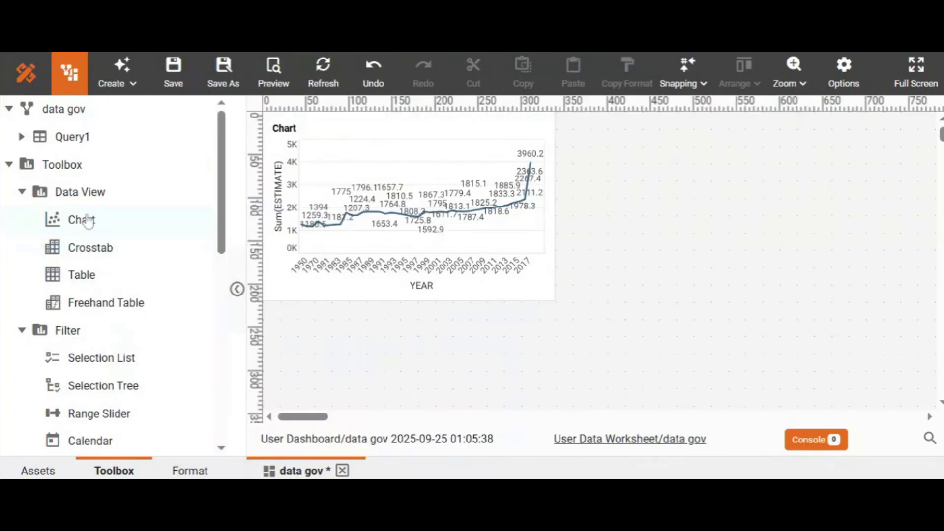
Add a second Chart component beside the first chart and shrink its height slightly.
left_click_drag(85, 219, 560, 114)
left_click(735, 300)
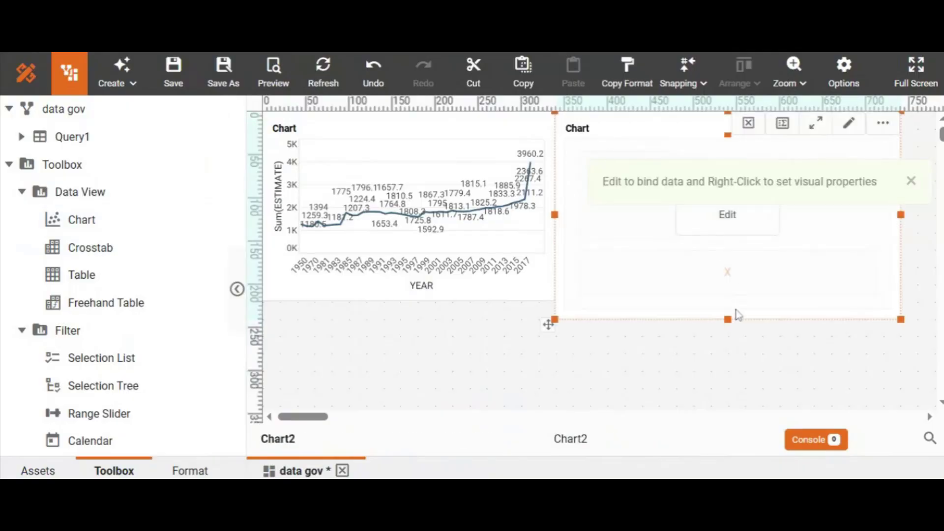
left_click_drag(729, 319, 728, 302)
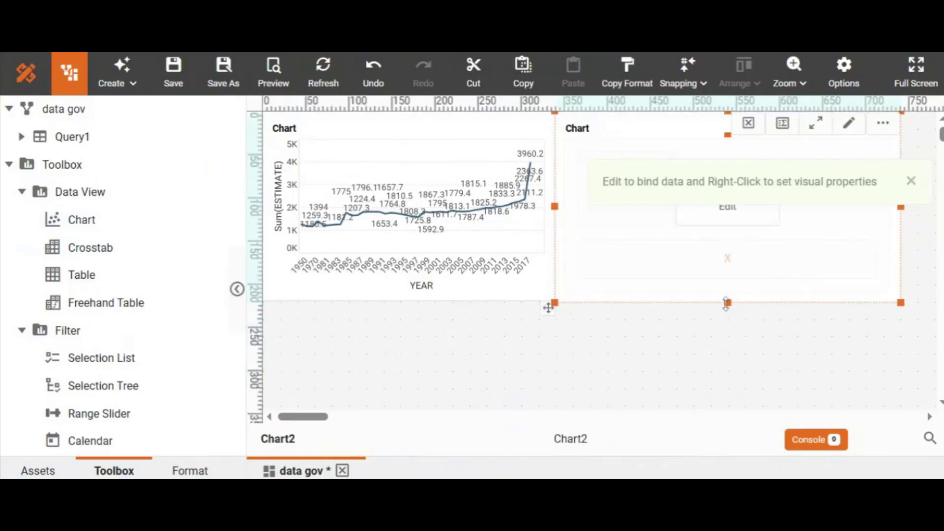
Open the new chart in the full editor, search the fields for ESTIMATE, and place it on the Y axis.
left_click(740, 206)
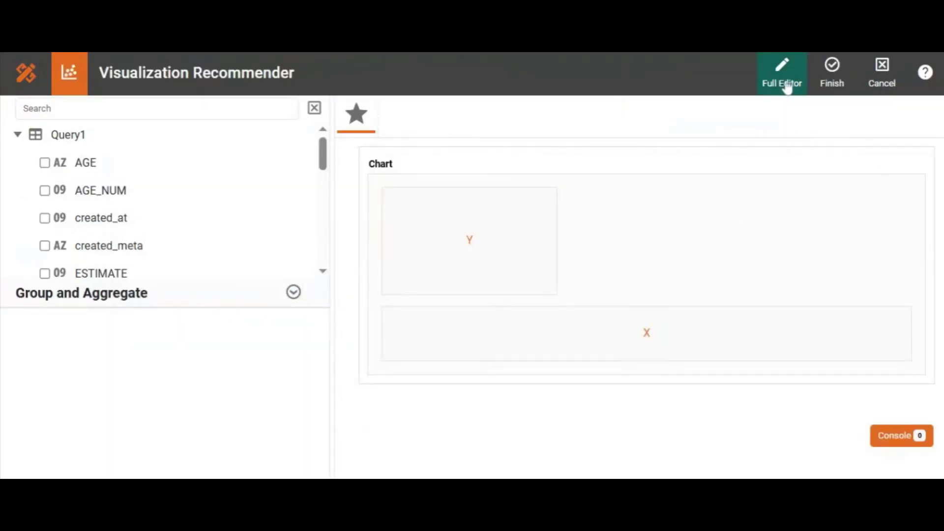
left_click(787, 86)
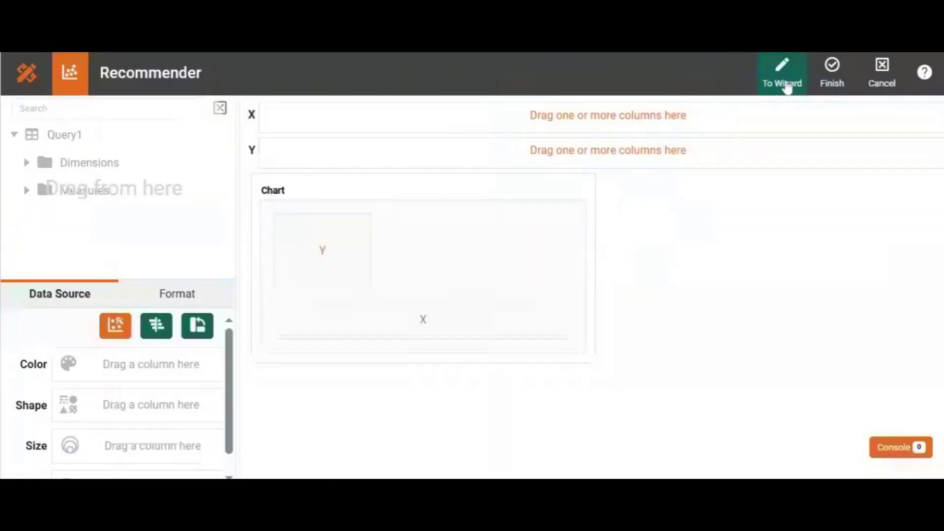
left_click(196, 141)
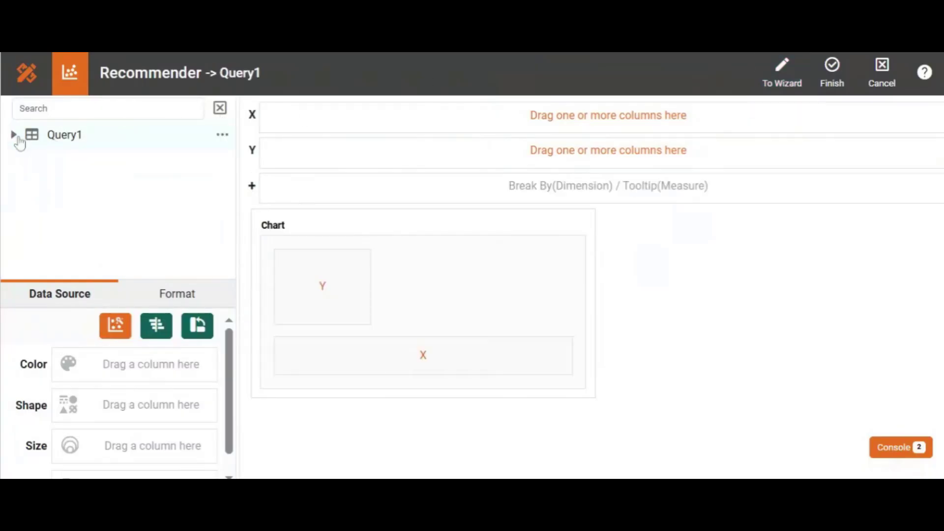
left_click(17, 139)
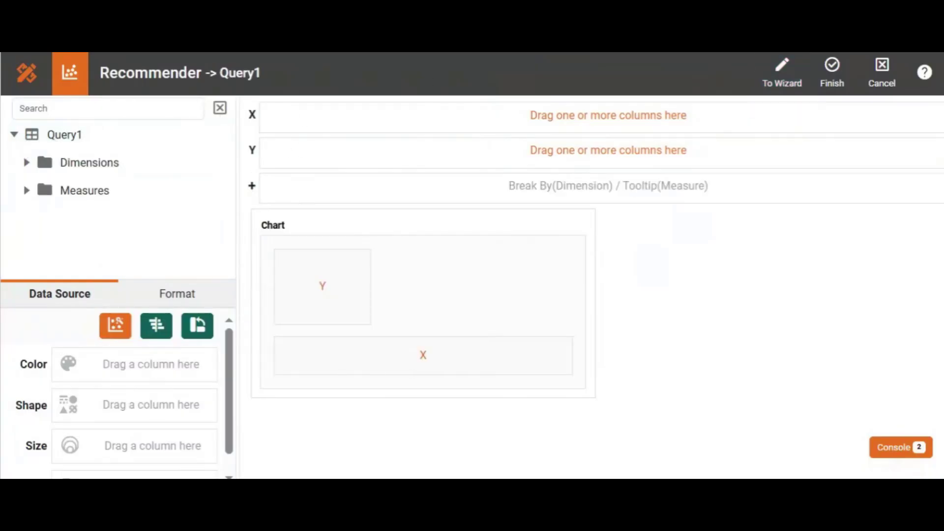
left_click(96, 109)
type("es")
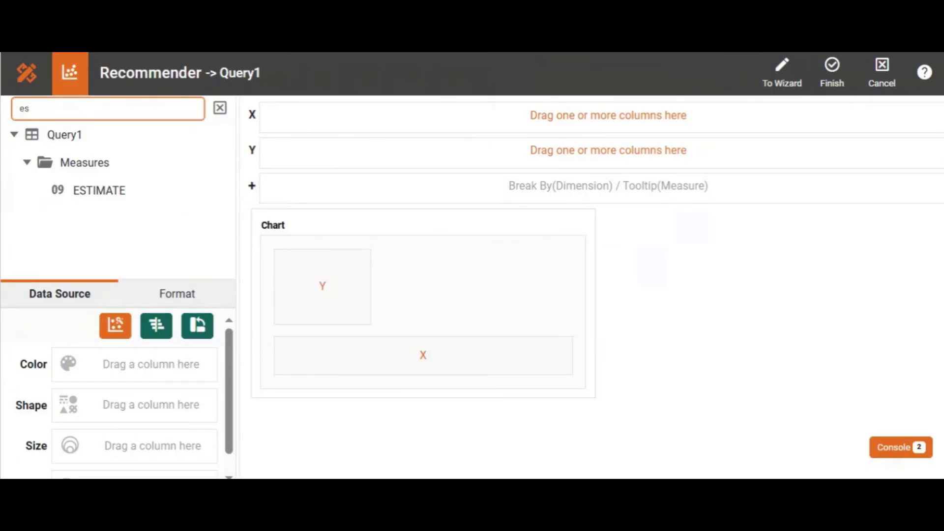
left_click(116, 186)
left_click_drag(117, 186, 281, 152)
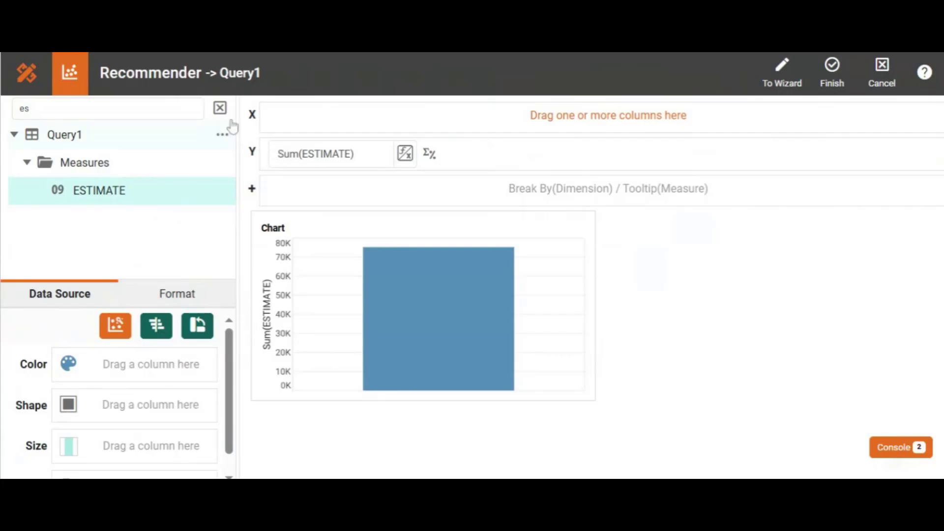
Search the fields for AGE, place it on the X axis, and finish editing the chart.
left_click(220, 108)
type("ag")
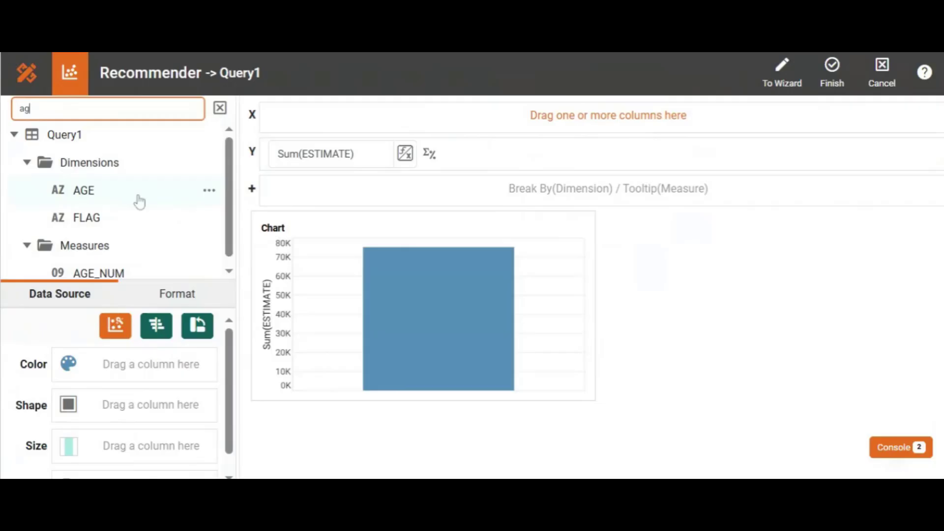
left_click_drag(137, 200, 311, 127)
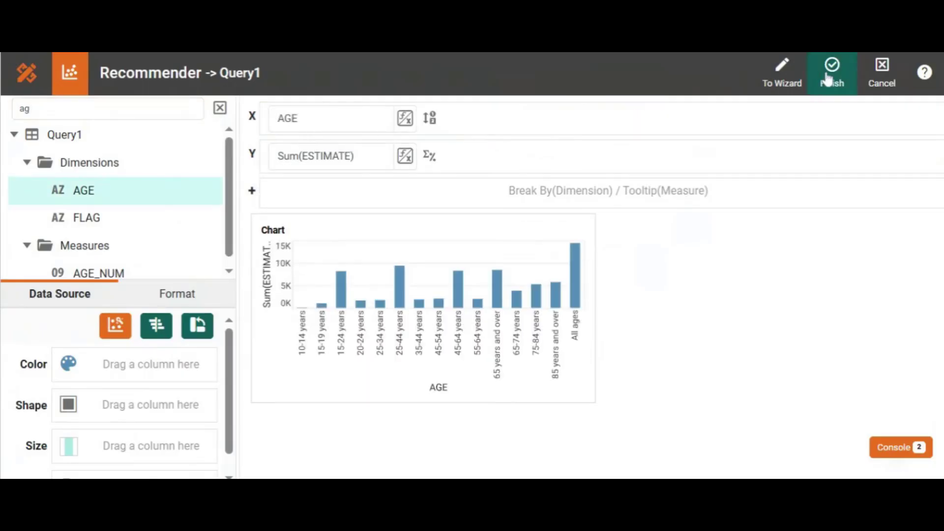
left_click(828, 79)
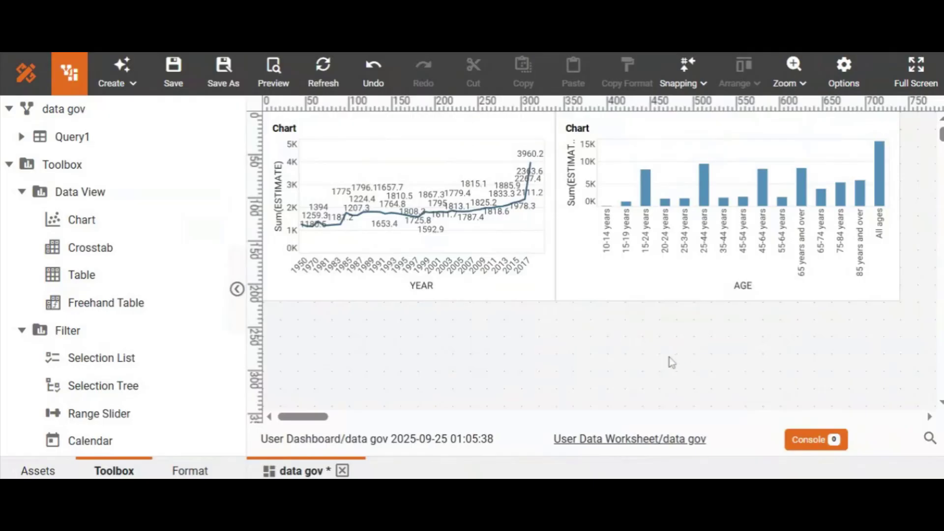
In the YEAR chart's properties, enable flyover to Chart2.
left_click(451, 161)
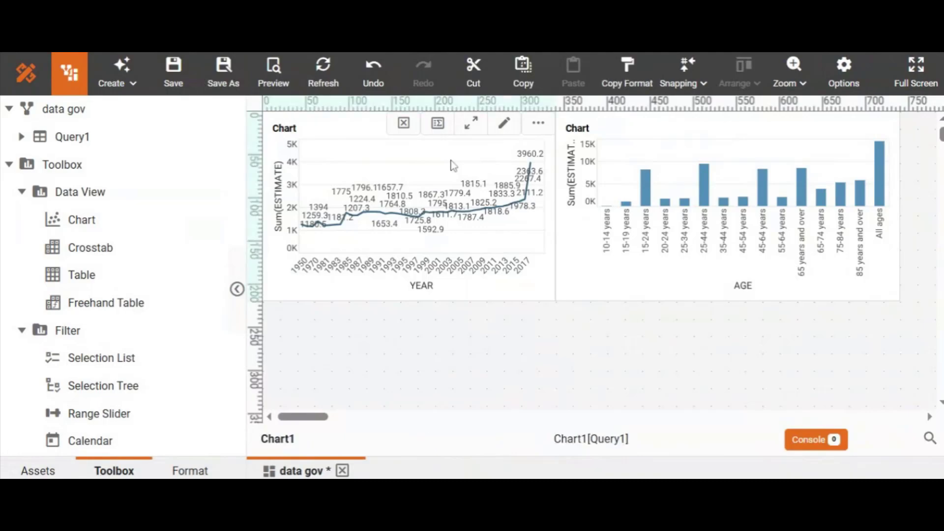
right_click(395, 157)
left_click(431, 77)
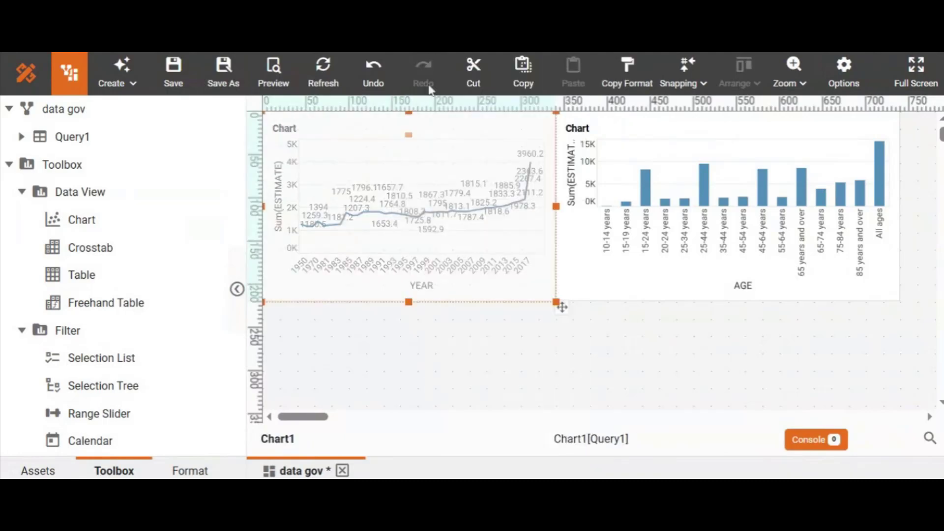
left_click_drag(659, 212, 659, 298)
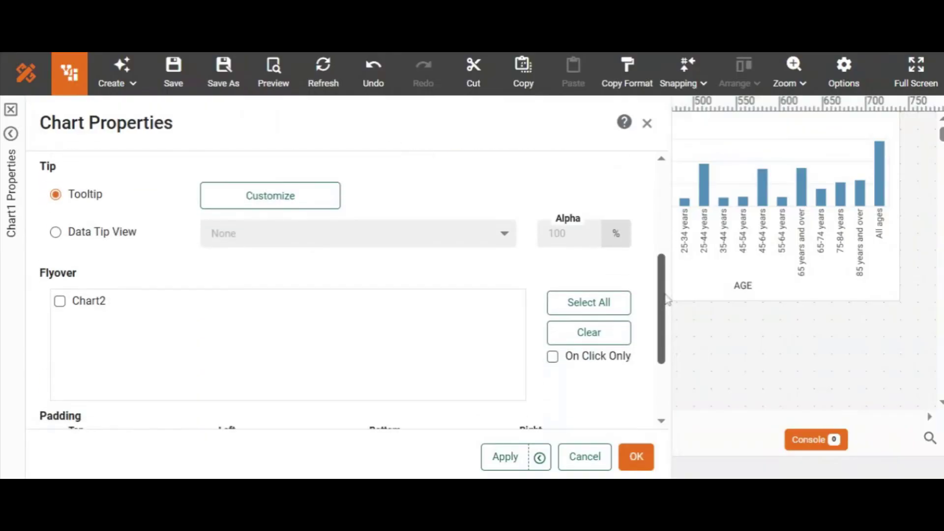
left_click(60, 301)
left_click(636, 456)
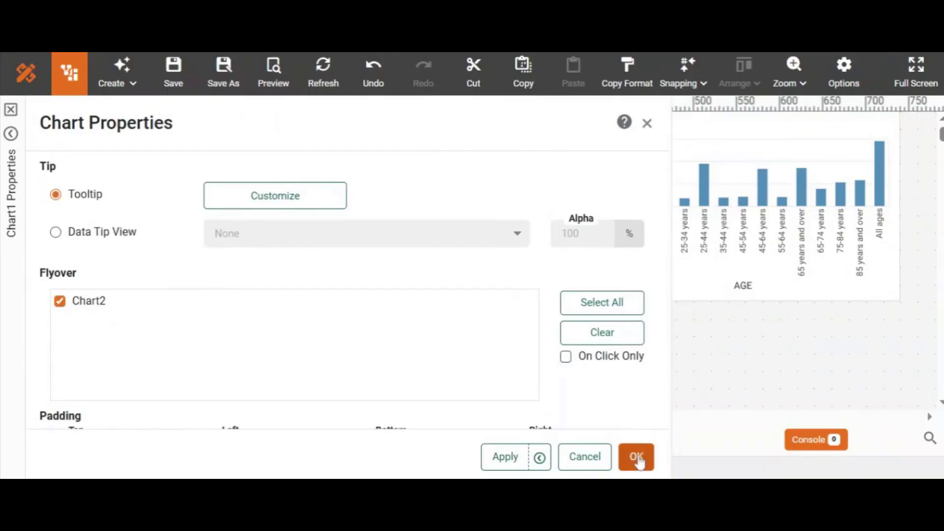
Preview the dashboard and select several years on the line chart to test the flyover.
left_click(271, 74)
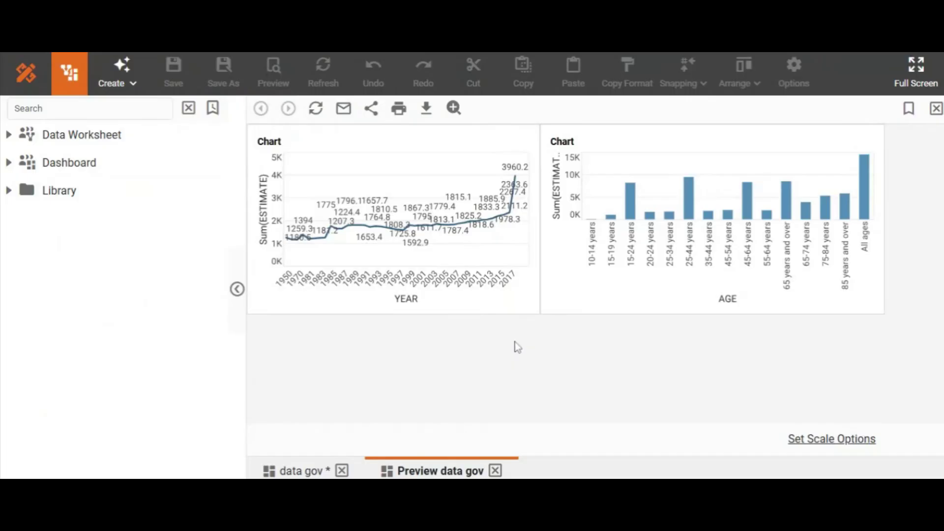
left_click(449, 281)
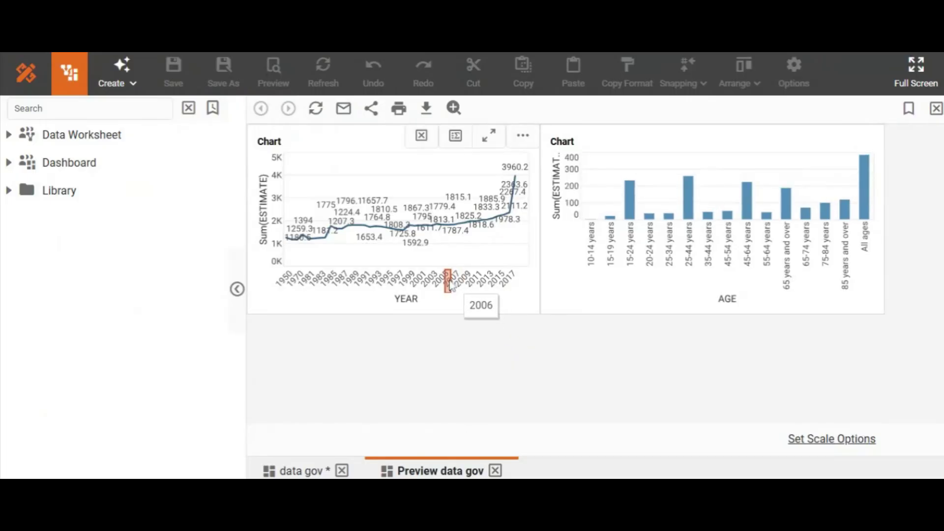
left_click(431, 281)
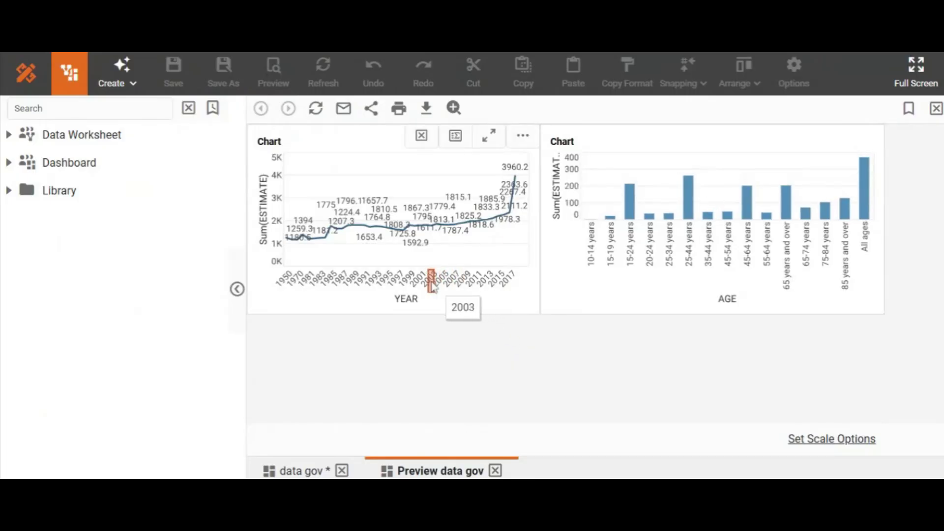
left_click(416, 283)
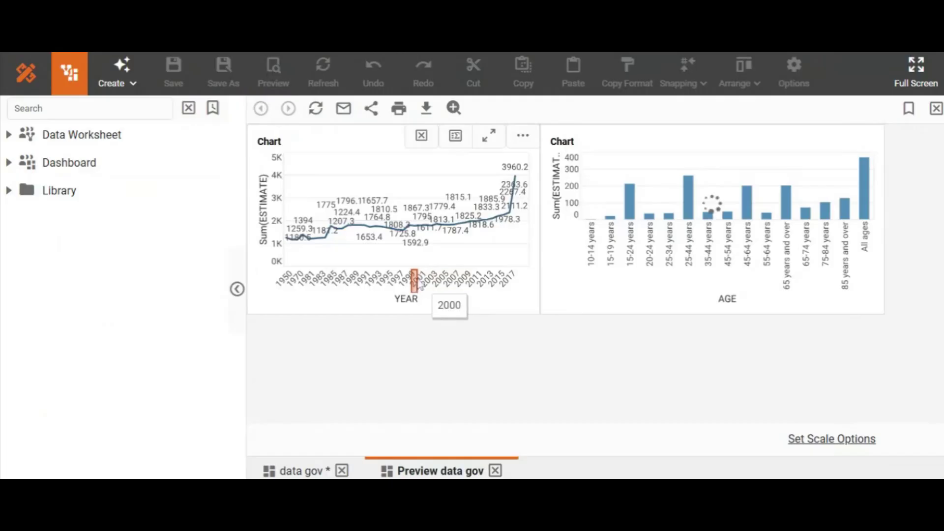
left_click(403, 281)
left_click(387, 282)
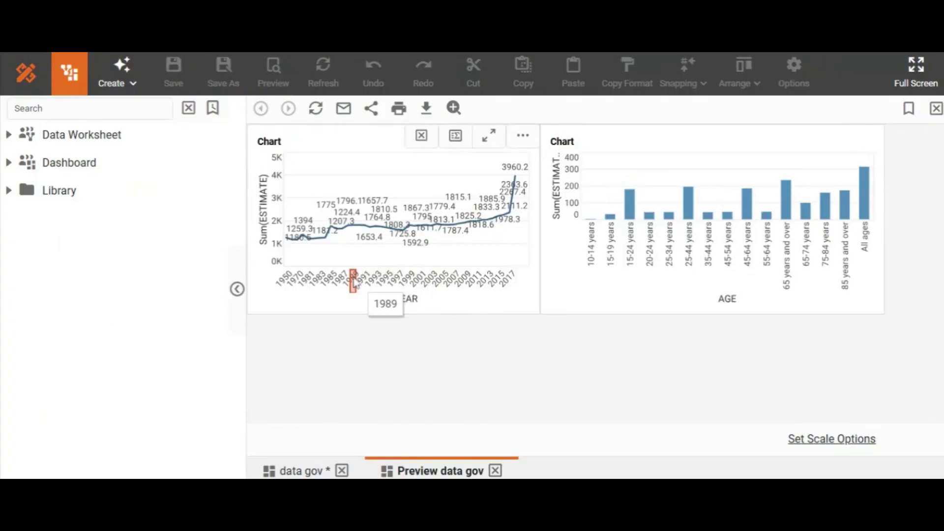
left_click(442, 225)
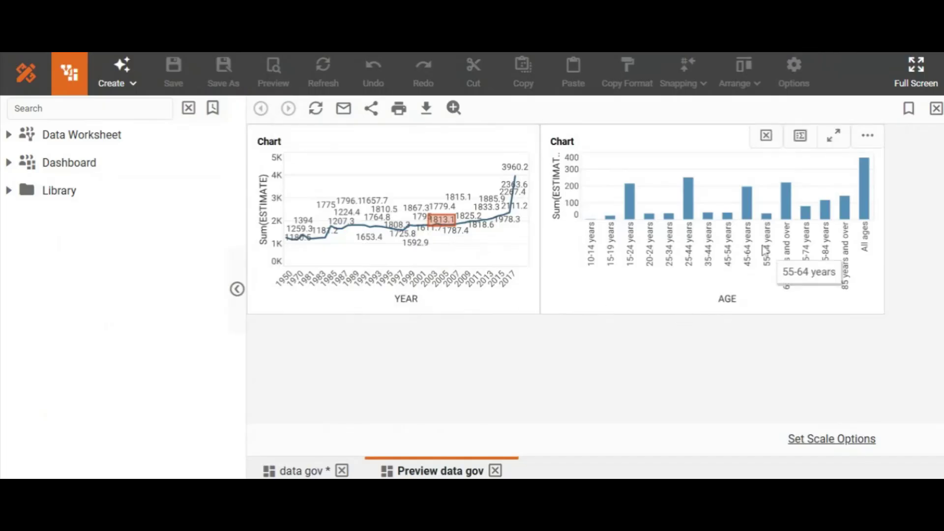
Select the 45-64 years bar, show its underlying data, and download it.
mouse_move(750, 207)
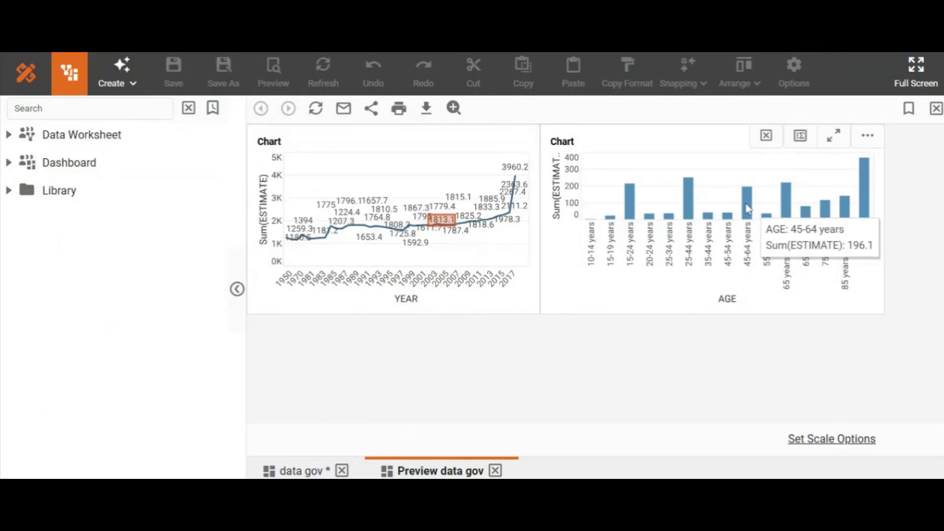
left_click(747, 208)
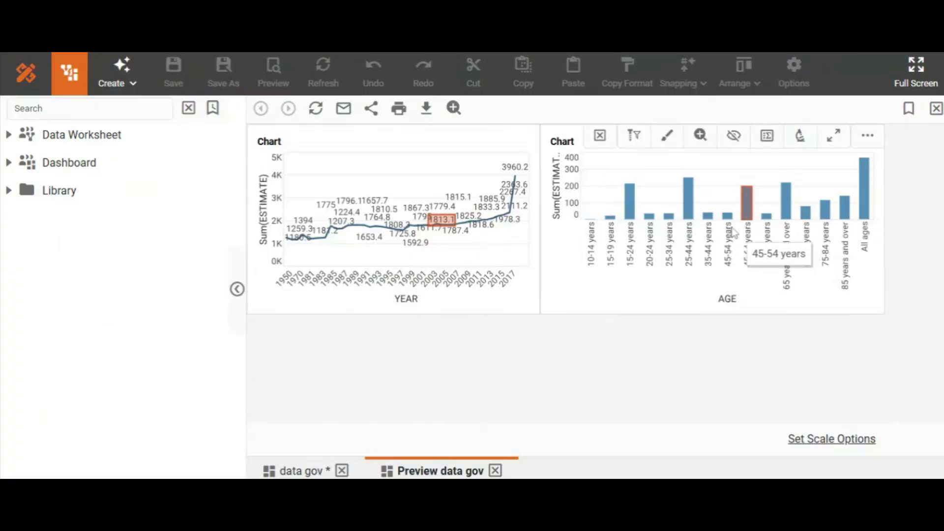
left_click(798, 147)
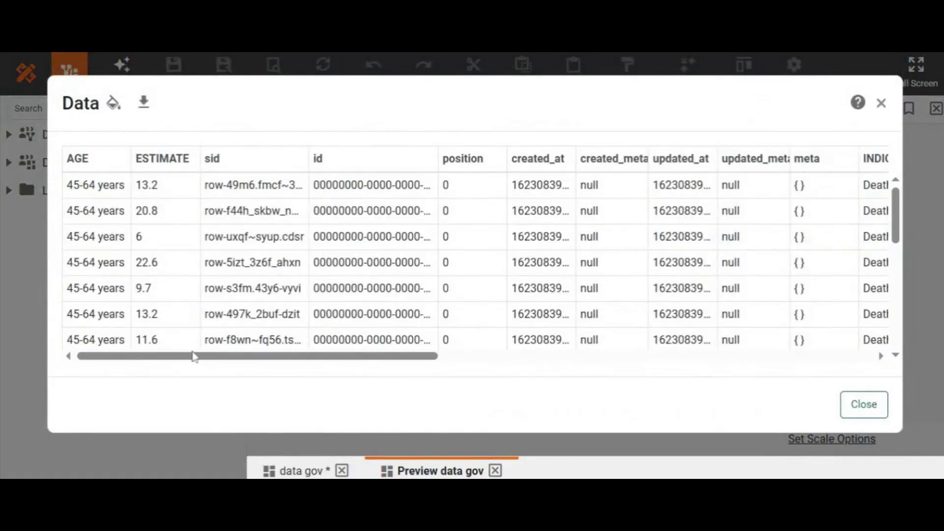
left_click_drag(202, 358, 596, 392)
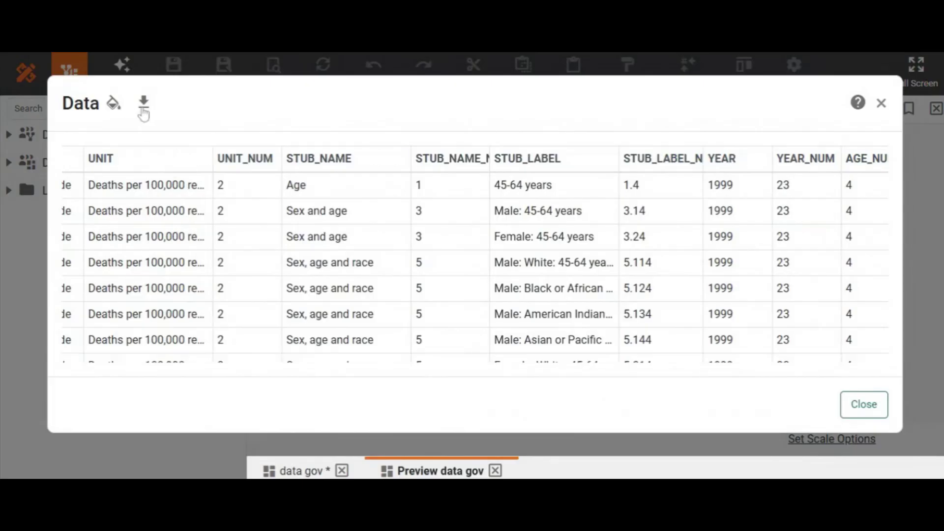
left_click(142, 110)
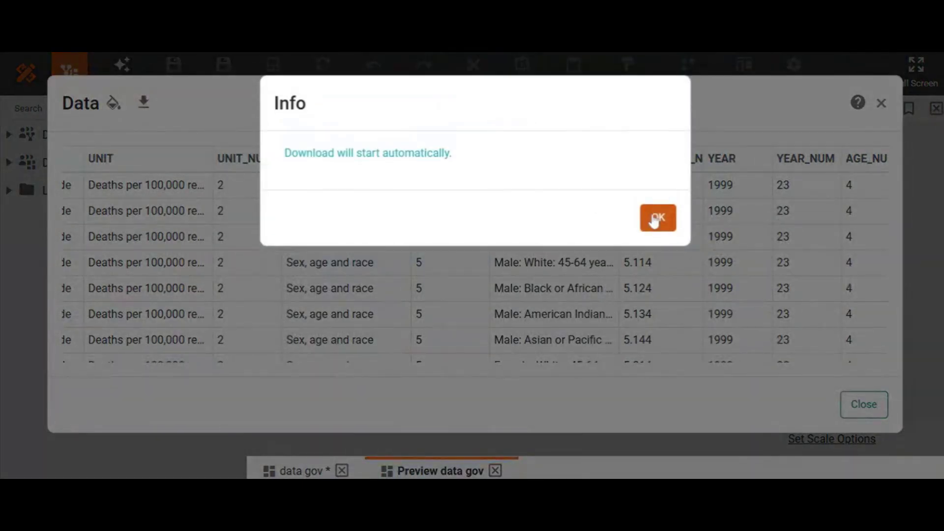
left_click(654, 220)
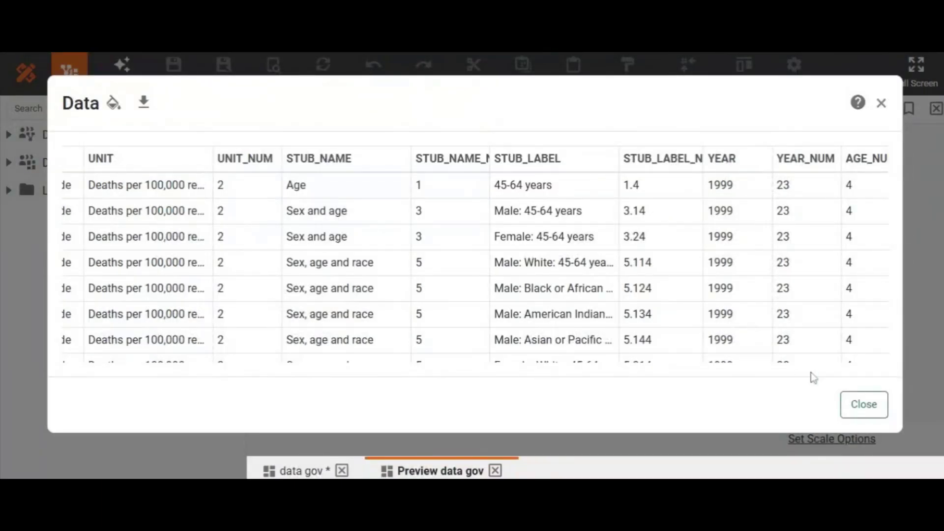
left_click(850, 412)
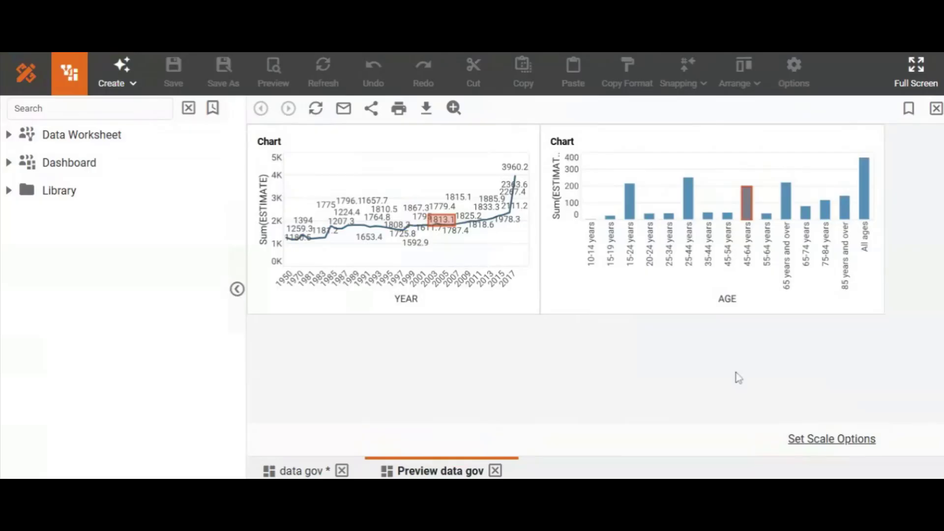